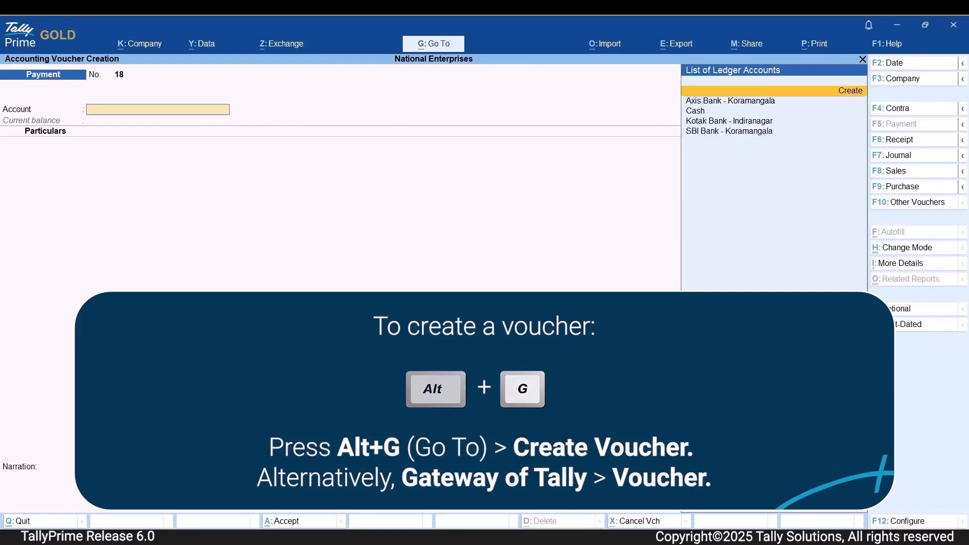
# Step: Fill the payment voucher with Axis Bank - Koramangala as the account and Subash Enterprises as the party, for 5,000
pyautogui.press('Return')
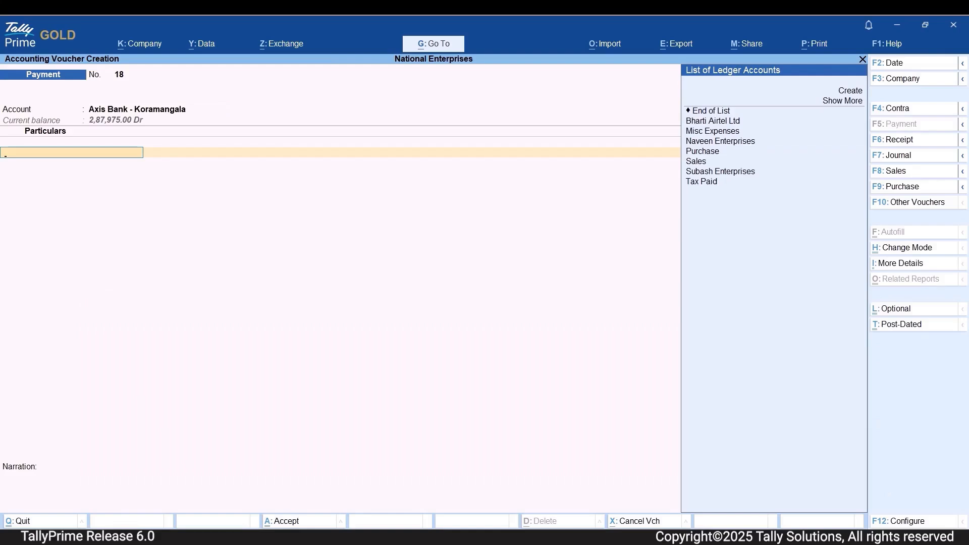
pyautogui.press('Down')
pyautogui.press('Down')
pyautogui.press('Down')
pyautogui.press('Down')
pyautogui.press('Down')
pyautogui.press('Down')
pyautogui.press('Down')
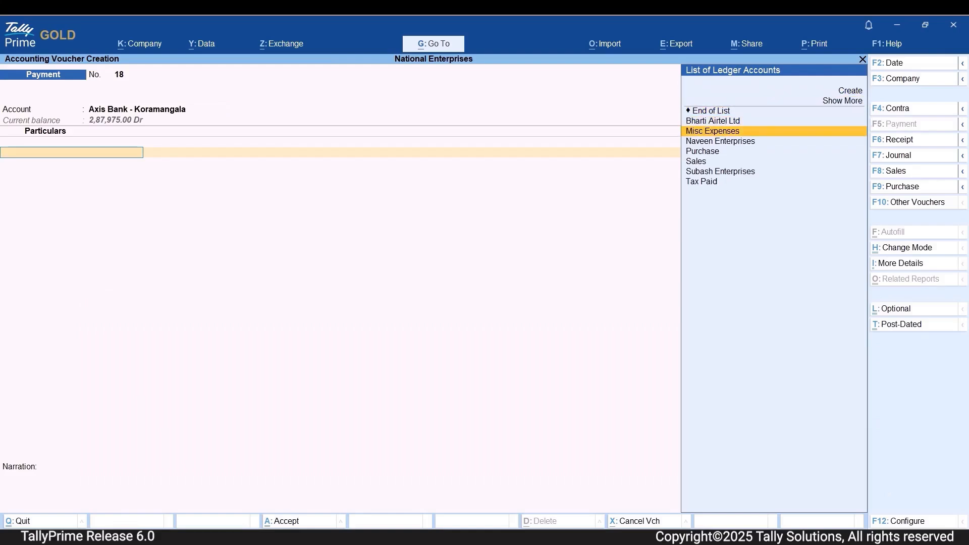
pyautogui.press('Return')
pyautogui.write('5,')
pyautogui.write('000')
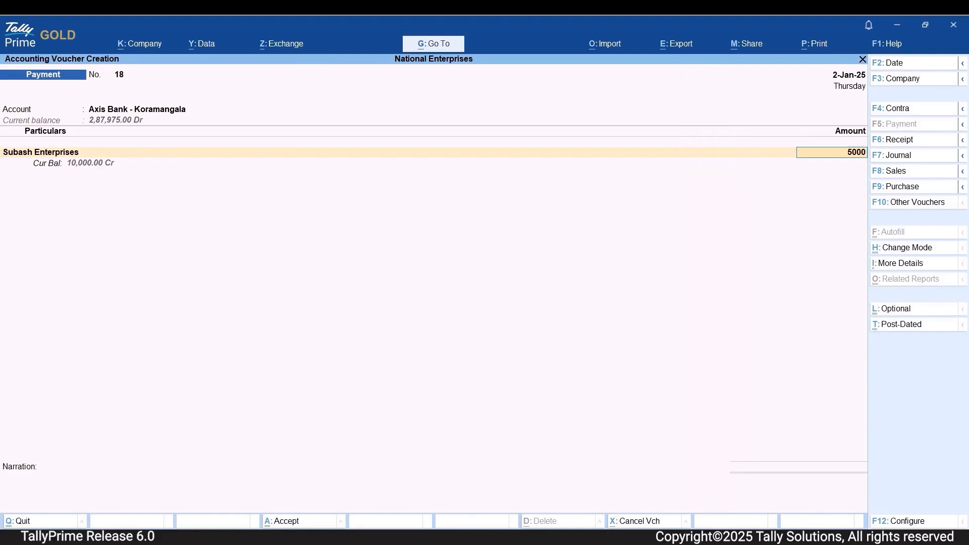
# Step: Allocate the 5,000 payment to Subash Enterprises as Agst Ref to pending bill 36
pyautogui.press('Return')
pyautogui.press('Return')
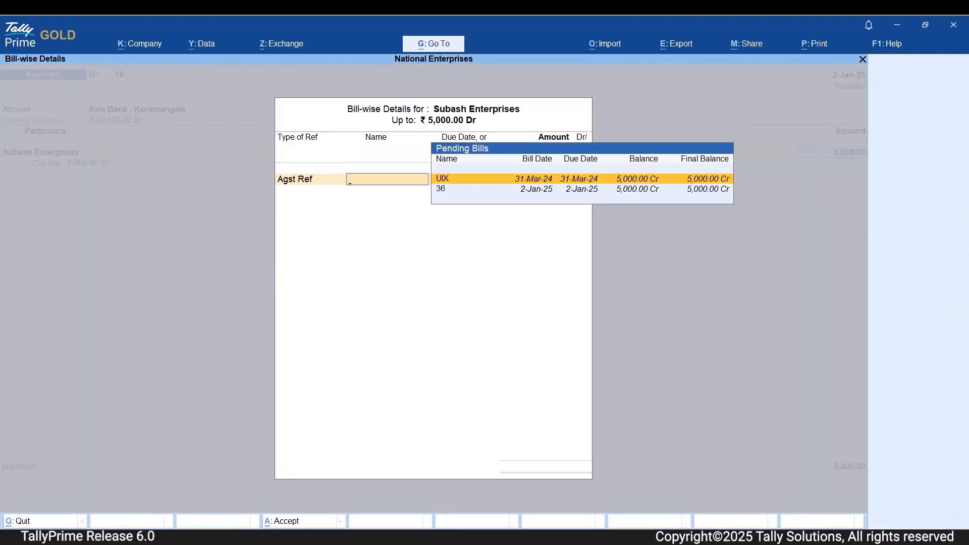
pyautogui.press('Down')
pyautogui.press('Return')
pyautogui.press('Return')
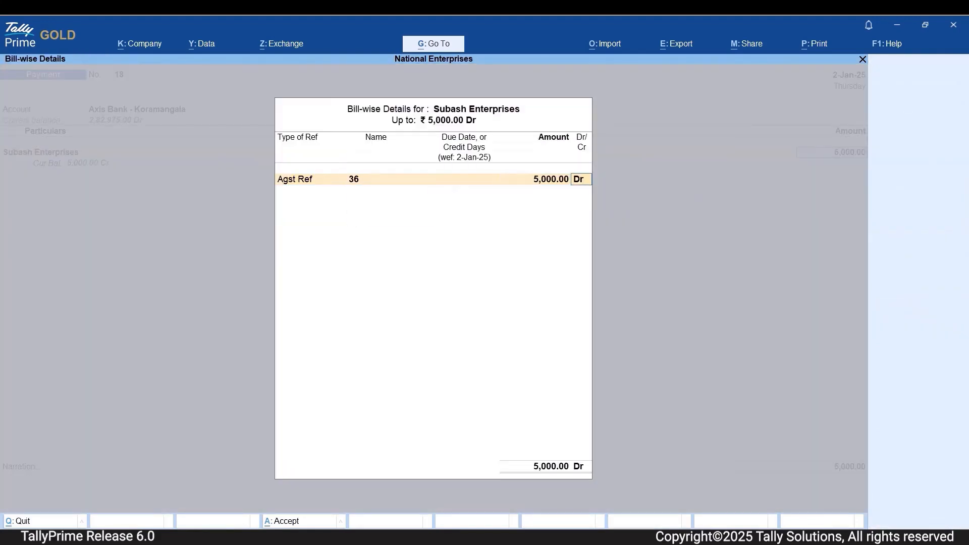
pyautogui.press('Return')
pyautogui.press('Return')
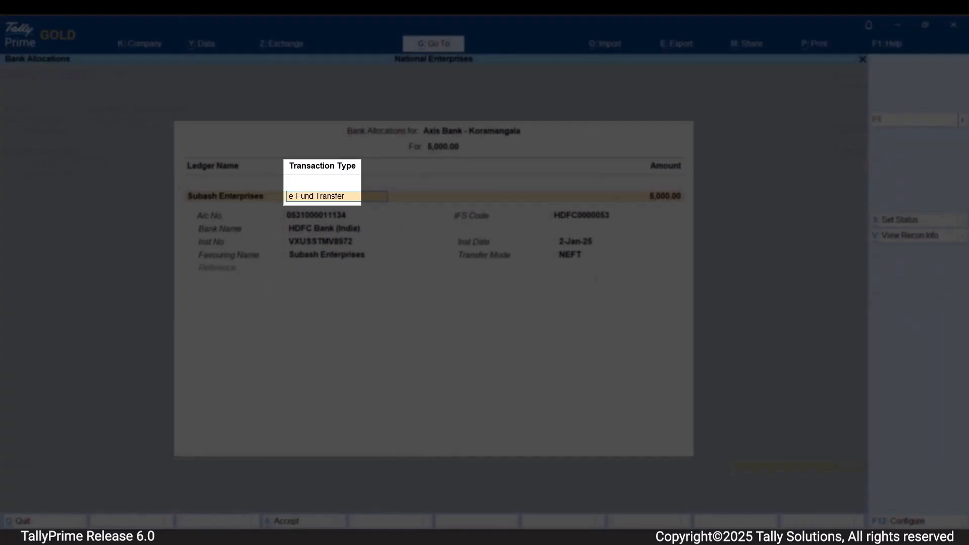
# Step: Go through the e-Fund Transfer bank details and review the available transfer modes, leaving NEFT selected
pyautogui.press('Return')
pyautogui.press('Return')
pyautogui.press('Return')
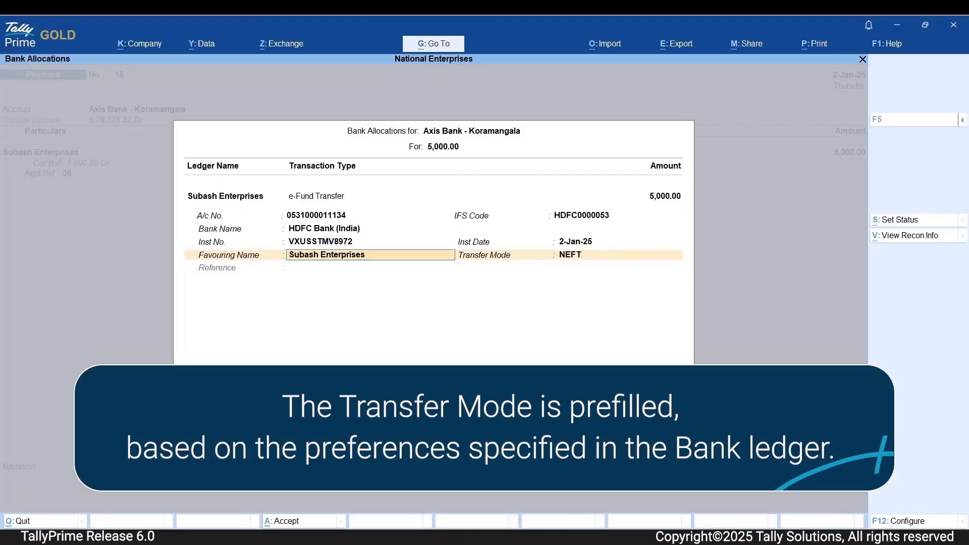
pyautogui.press('Return')
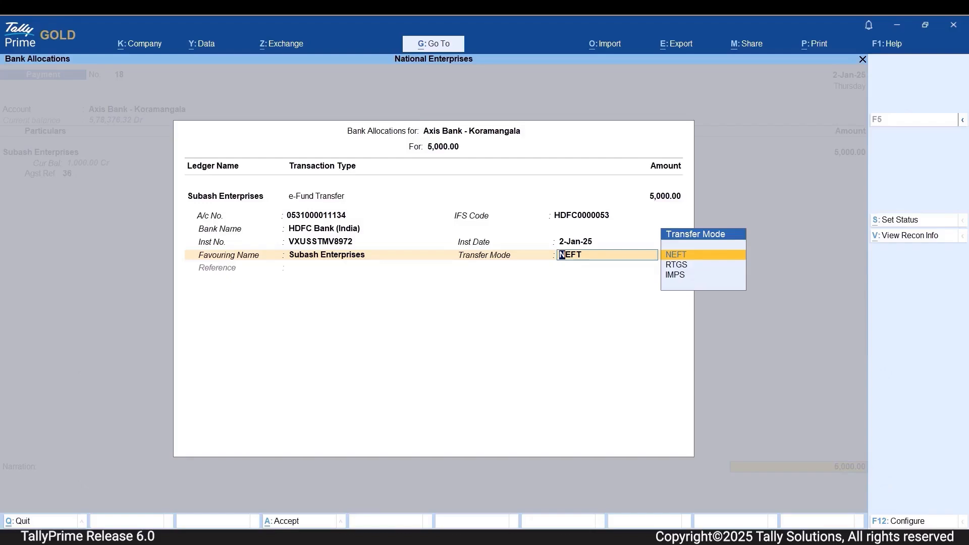
pyautogui.press('Down')
pyautogui.press('Down')
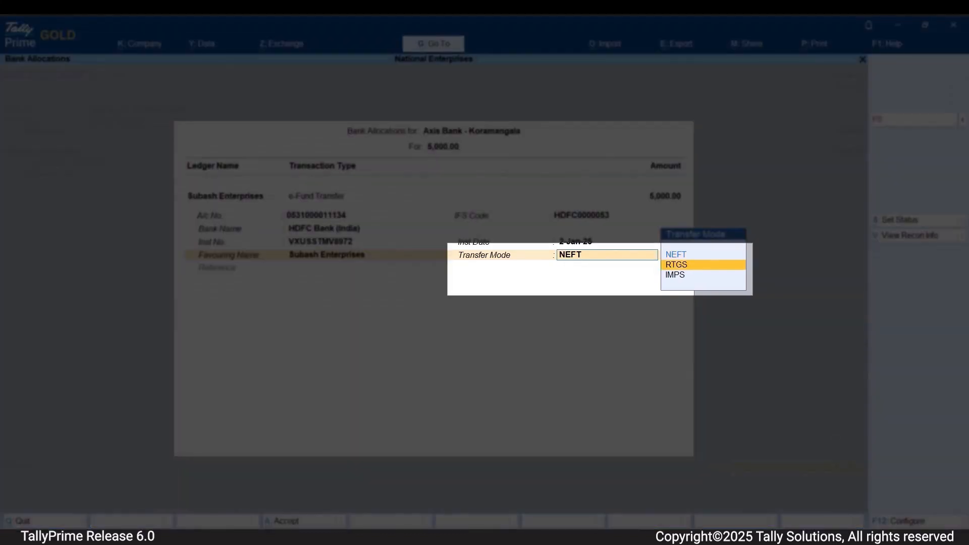
pyautogui.press('Up')
pyautogui.press('Up')
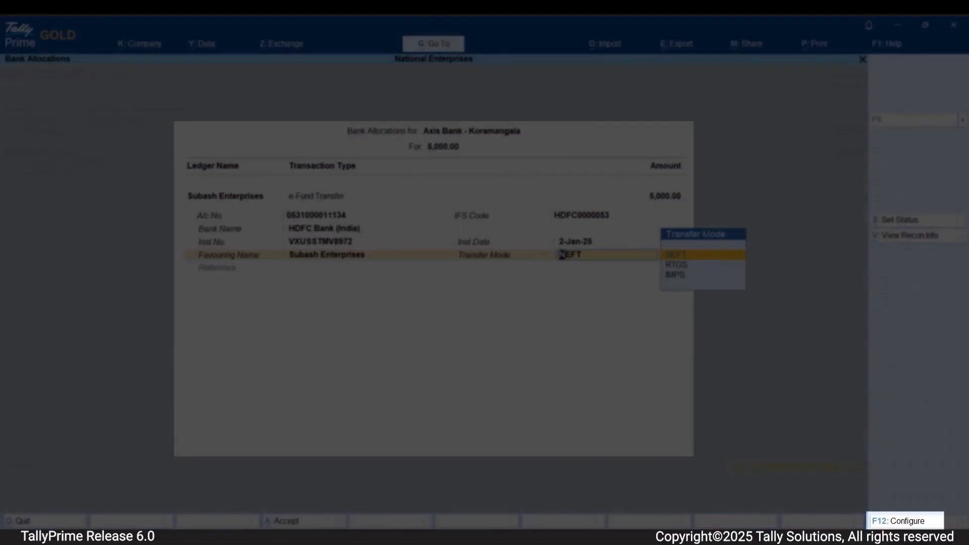
# Step: Configure the bank allocations with Show Bank Date and Show Bank Status set to Yes
pyautogui.press('F12')
pyautogui.press('Down')
pyautogui.press('Down')
pyautogui.press('Down')
pyautogui.press('Down')
pyautogui.press('Down')
pyautogui.press('Down')
pyautogui.press('Down')
pyautogui.press('Down')
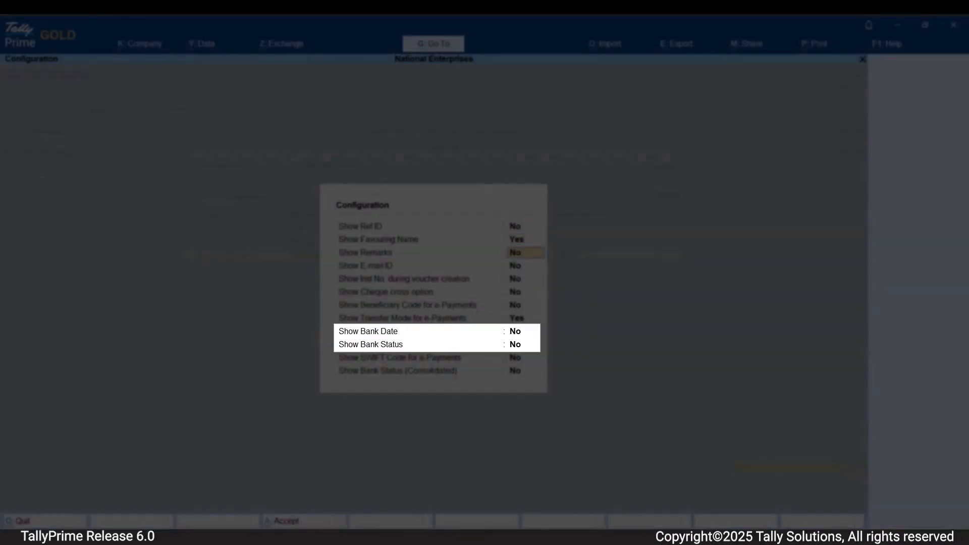
pyautogui.write('Yes')
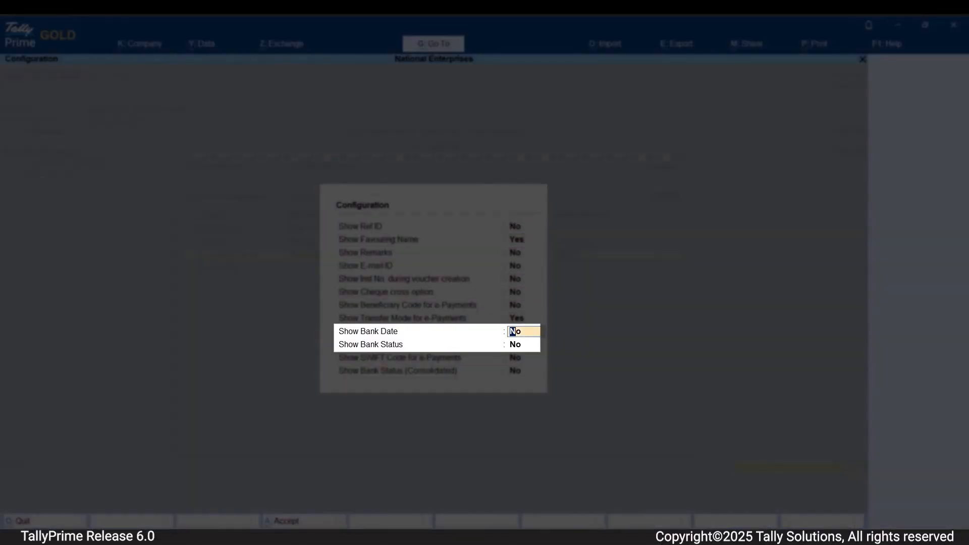
pyautogui.press('Return')
pyautogui.write('Yes')
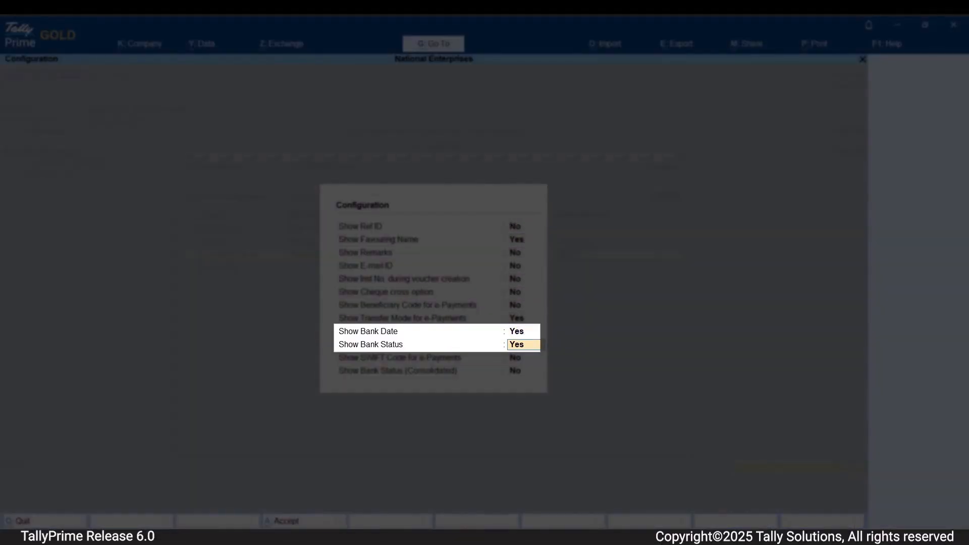
pyautogui.press('Return')
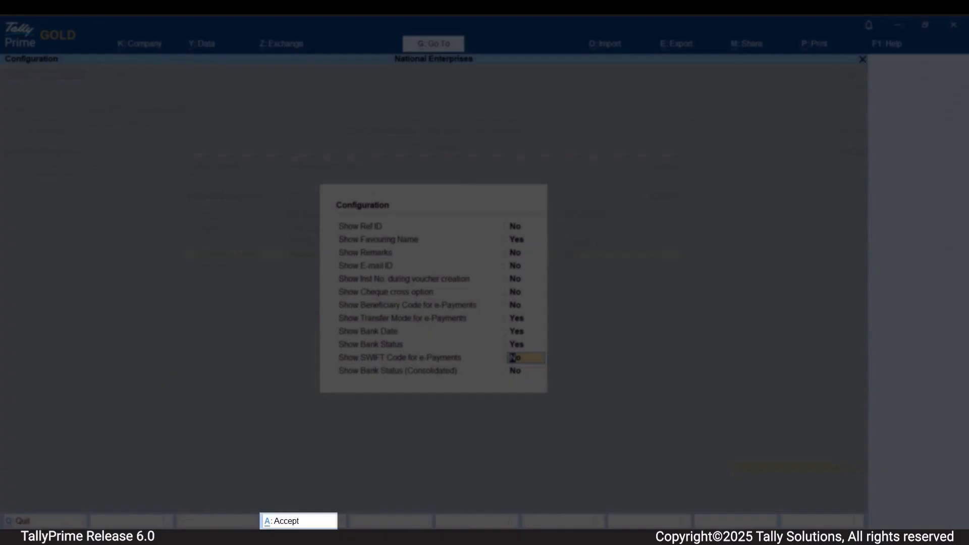
pyautogui.press('Return')
pyautogui.press('Return')
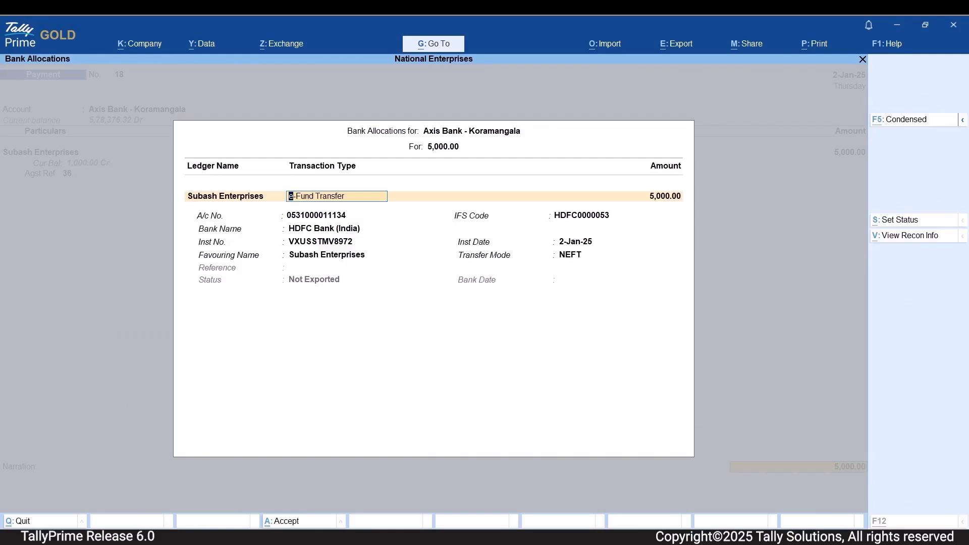
# Step: Set the transaction status of the Subash Enterprises transfer to On Hold with the comment "For Approval"
pyautogui.hotkey('alt', 's')
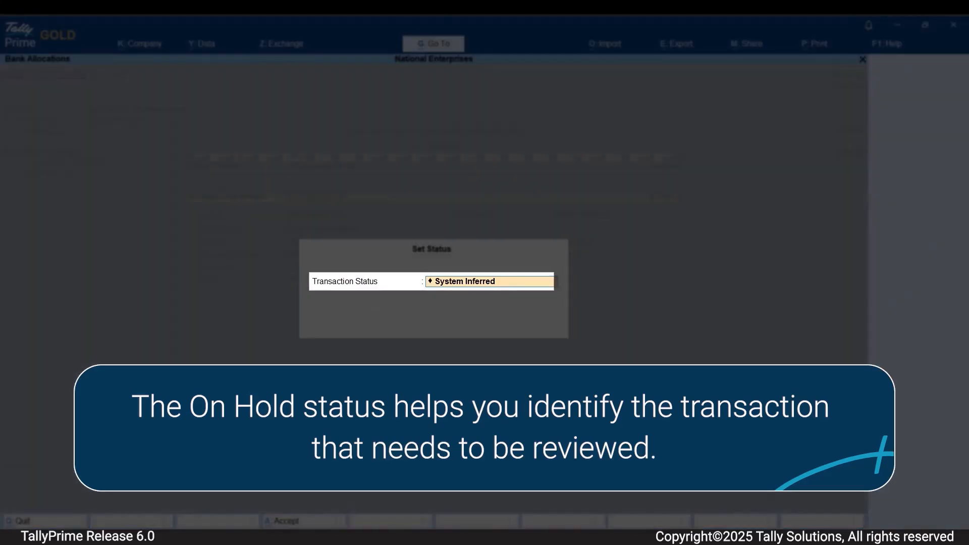
pyautogui.press('BackSpace')
pyautogui.press('BackSpace')
pyautogui.press('BackSpace')
pyautogui.press('BackSpace')
pyautogui.press('BackSpace')
pyautogui.press('BackSpace')
pyautogui.press('BackSpace')
pyautogui.press('BackSpace')
pyautogui.press('BackSpace')
pyautogui.press('BackSpace')
pyautogui.press('BackSpace')
pyautogui.press('BackSpace')
pyautogui.press('BackSpace')
pyautogui.press('BackSpace')
pyautogui.press('BackSpace')
pyautogui.press('BackSpace')
pyautogui.press('BackSpace')
pyautogui.press('Down')
pyautogui.press('Return')
pyautogui.write('For Ap')
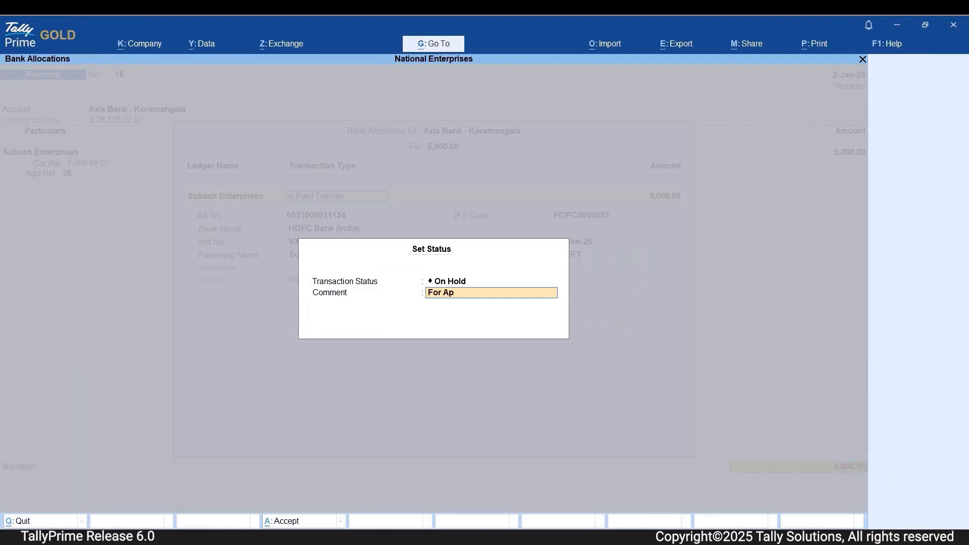
pyautogui.write('proval')
pyautogui.press('Return')
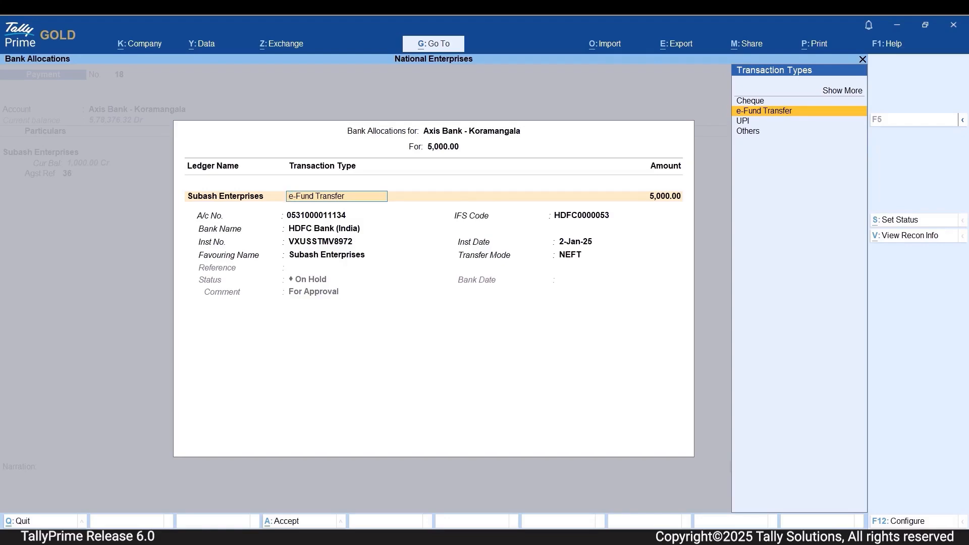
# Step: Change the transaction status to Processed and enter the instrument number
pyautogui.hotkey('alt', 's')
pyautogui.press('BackSpace')
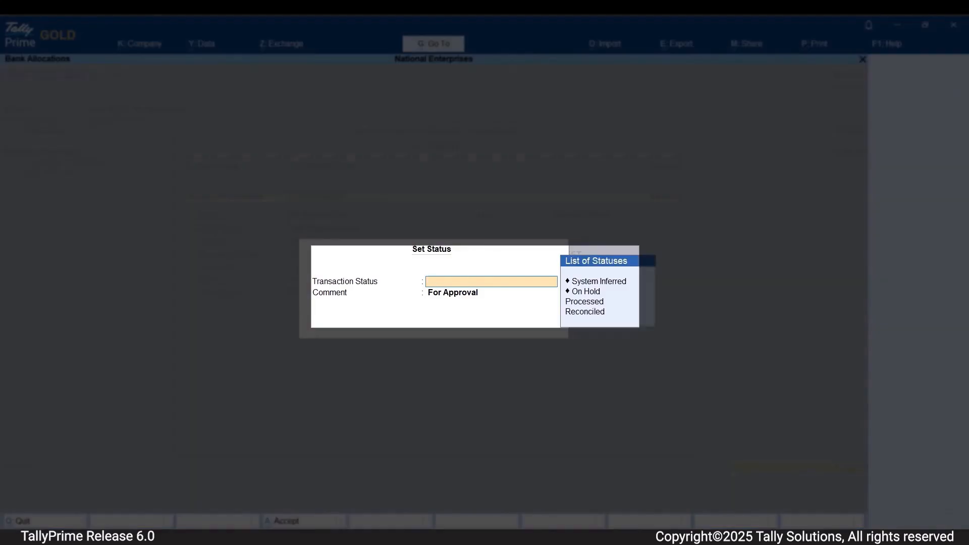
pyautogui.press('Down')
pyautogui.press('Down')
pyautogui.press('Down')
pyautogui.press('Return')
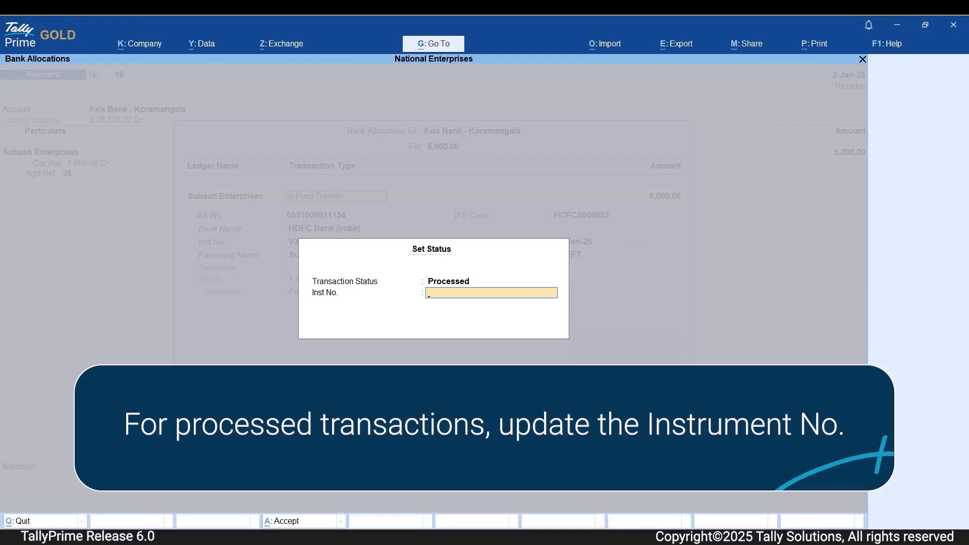
pyautogui.write('VXUSSTMV8972')
pyautogui.press('Return')
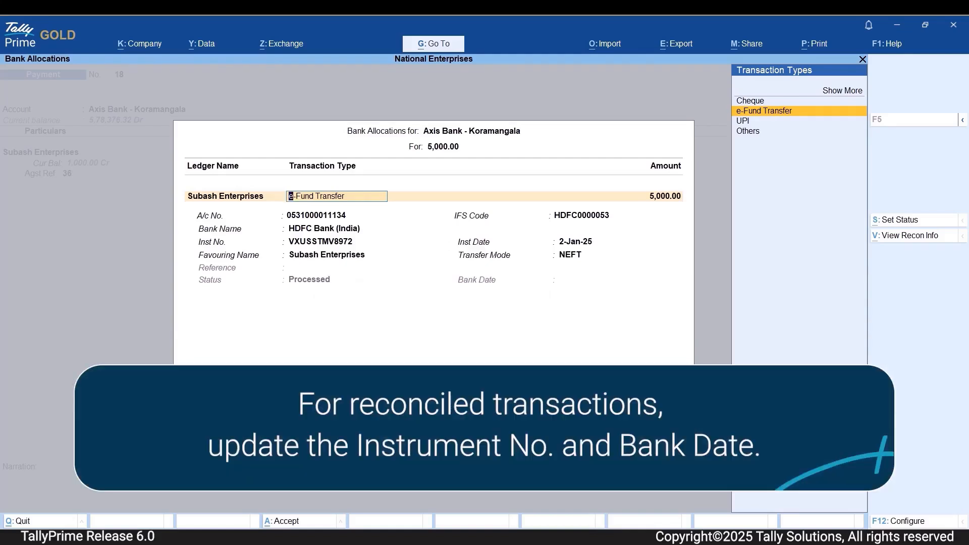
# Step: Change the transaction status to Reconciled with the existing instrument number and bank date 3-1-2025
pyautogui.hotkey('alt', 's')
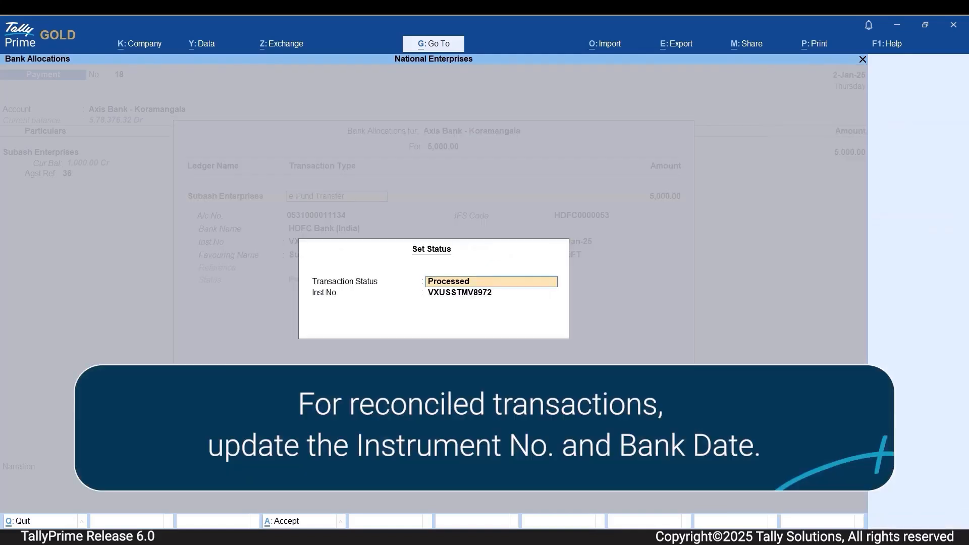
pyautogui.press('BackSpace')
pyautogui.press('Down')
pyautogui.press('Down')
pyautogui.press('Down')
pyautogui.press('Down')
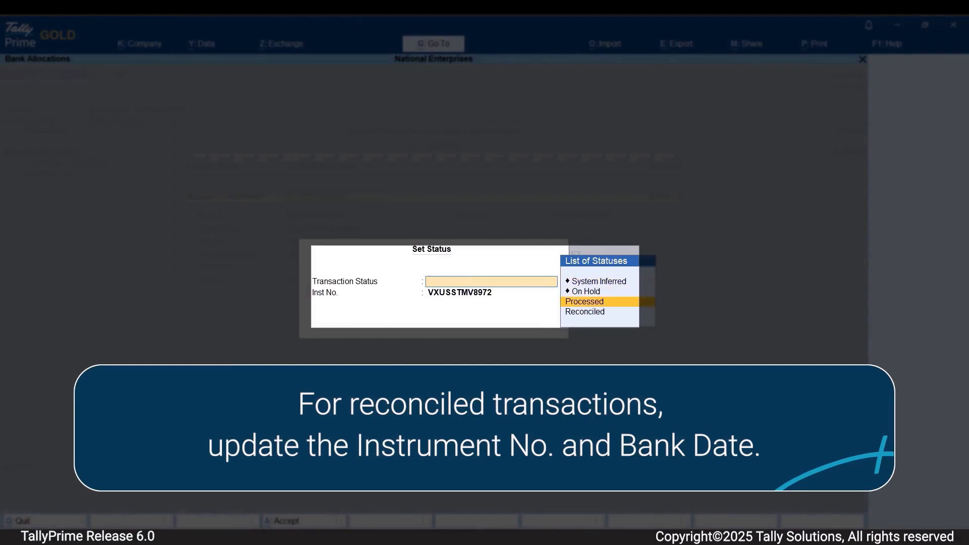
pyautogui.press('Return')
pyautogui.press('Return')
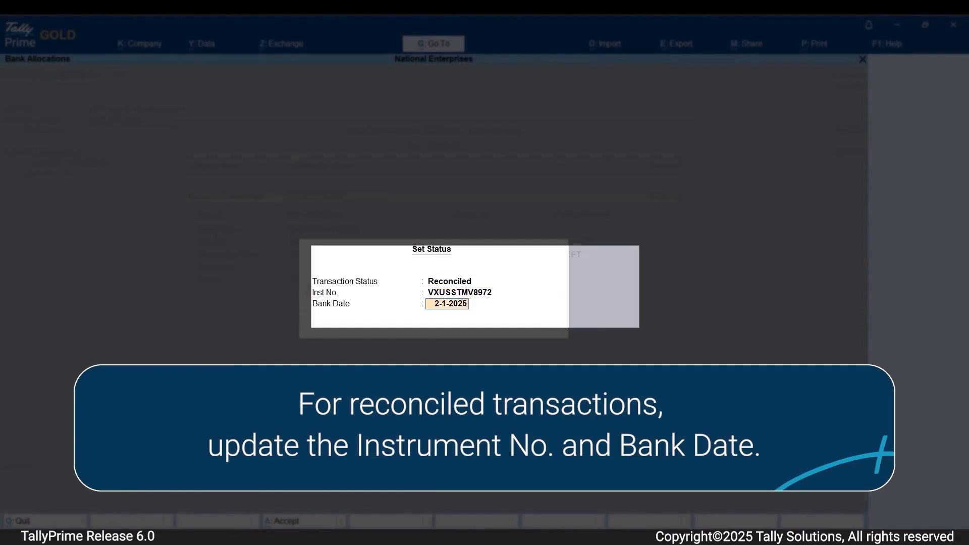
pyautogui.write('3-1')
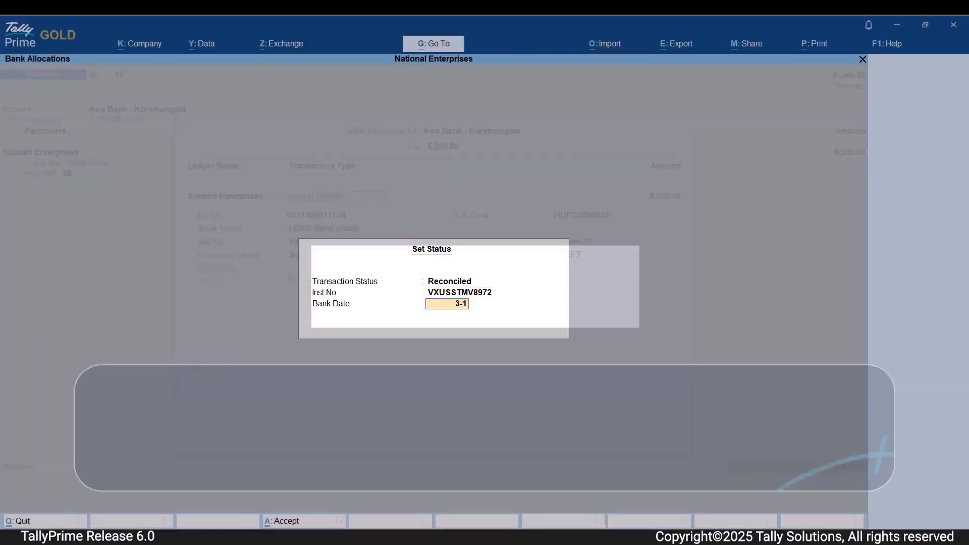
pyautogui.press('Return')
# Step: Return the transaction status to System Inferred and accept the bank allocations and payment voucher
pyautogui.hotkey('alt', 's')
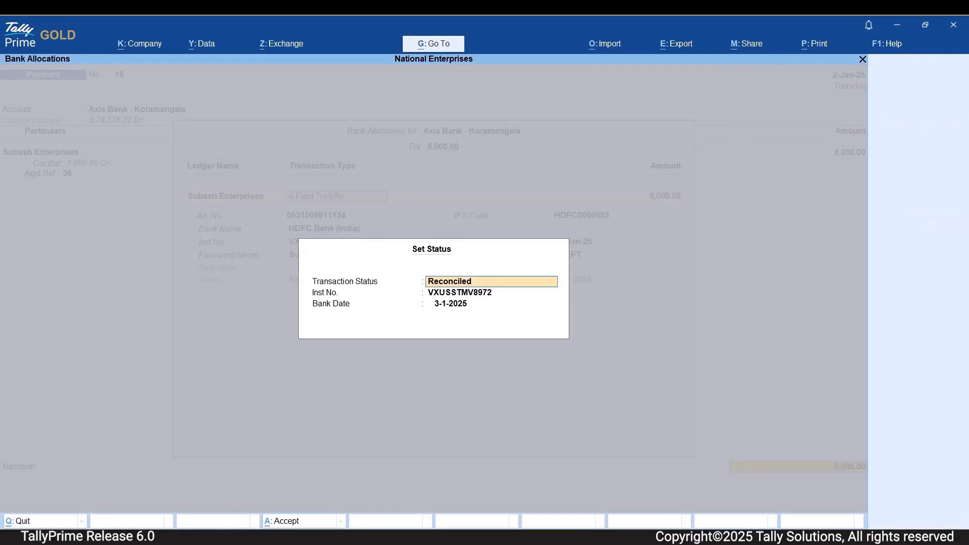
pyautogui.press('BackSpace')
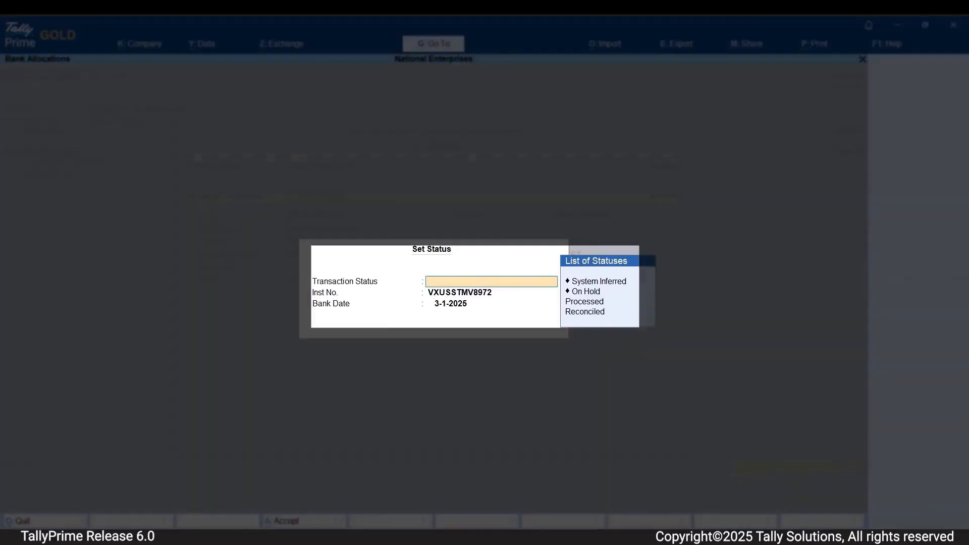
pyautogui.press('Down')
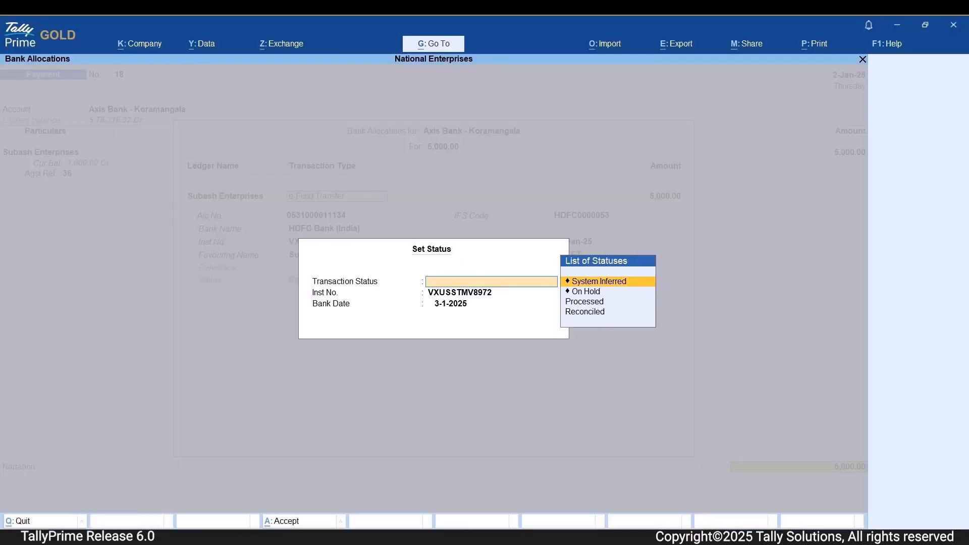
pyautogui.press('Return')
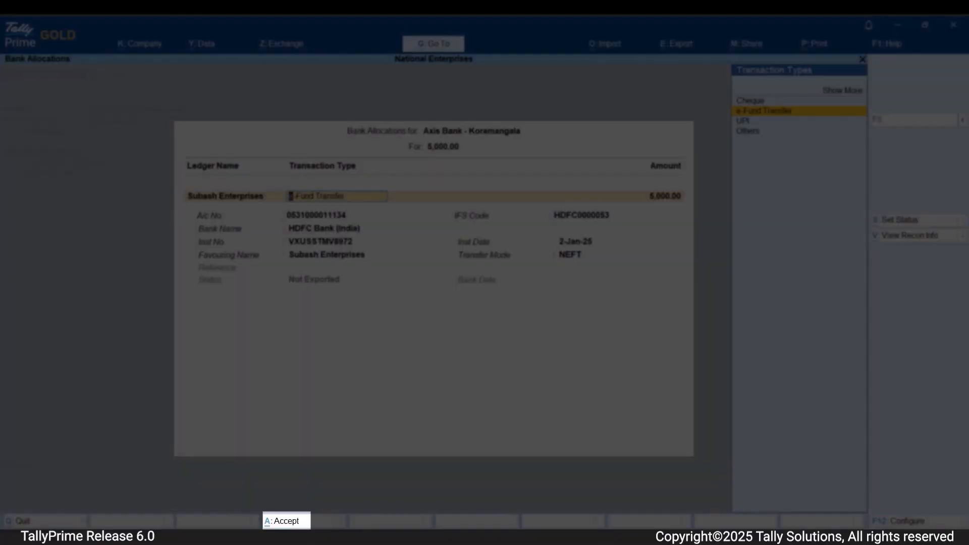
pyautogui.hotkey('ctrl', 'a')
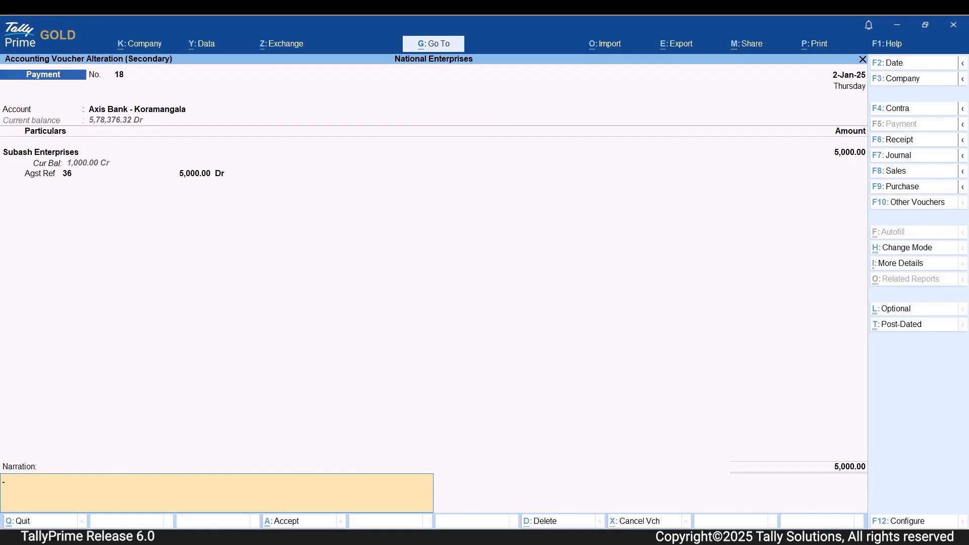
pyautogui.press('Return')
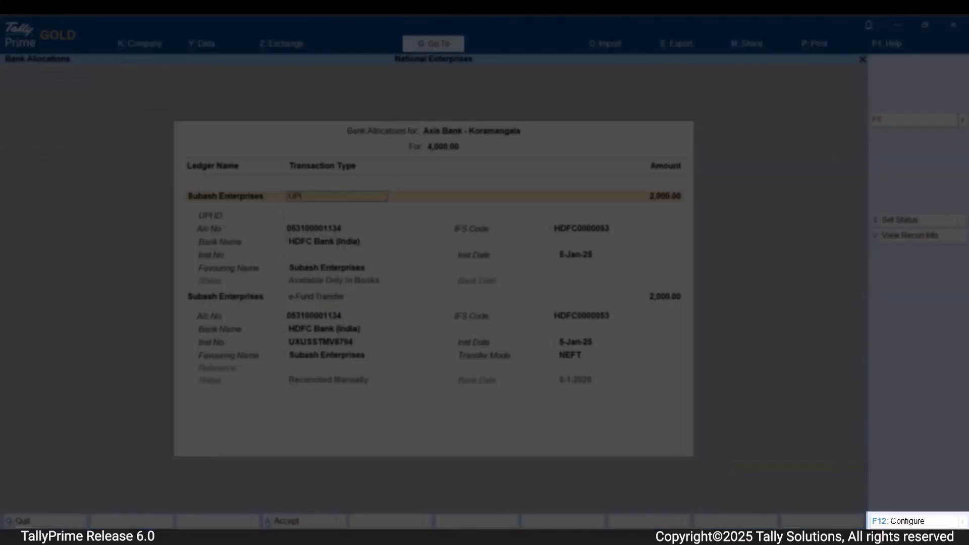
# Step: Configure the bank allocations of the 4,000 payment with Show Bank Status (Consolidated) set to Yes
pyautogui.press('F12')
pyautogui.press('Down')
pyautogui.press('Down')
pyautogui.press('Down')
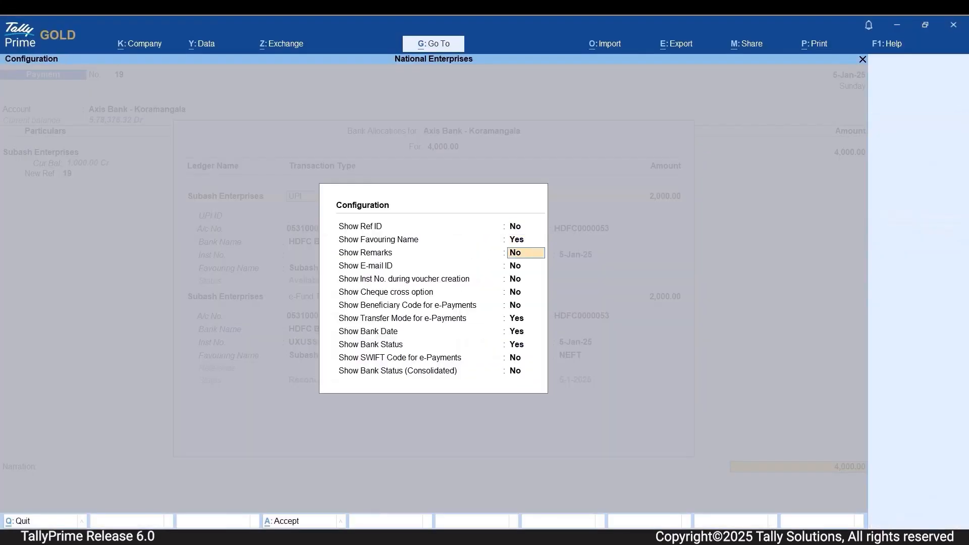
pyautogui.press('Down')
pyautogui.press('Down')
pyautogui.press('Down')
pyautogui.press('Down')
pyautogui.press('Down')
pyautogui.press('Down')
pyautogui.press('Down')
pyautogui.press('Down')
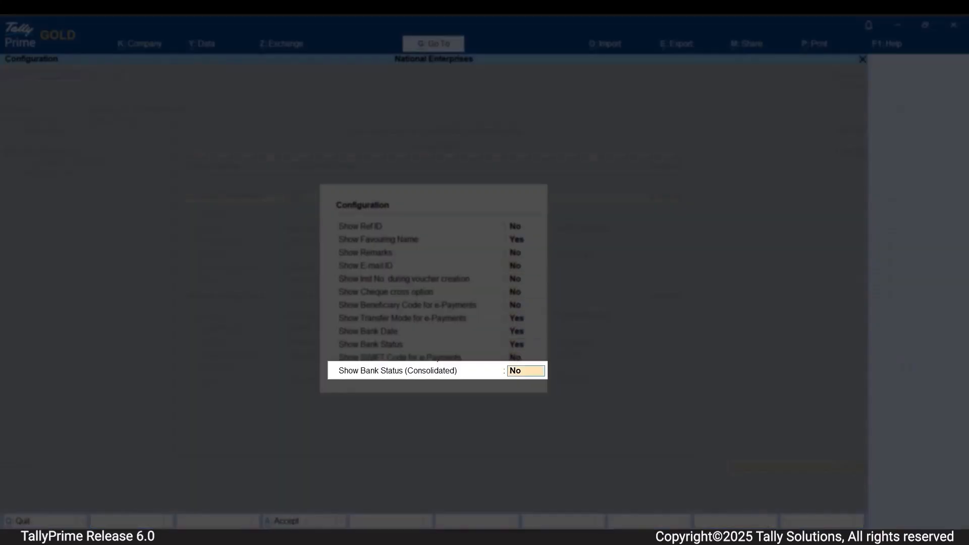
pyautogui.write('yes')
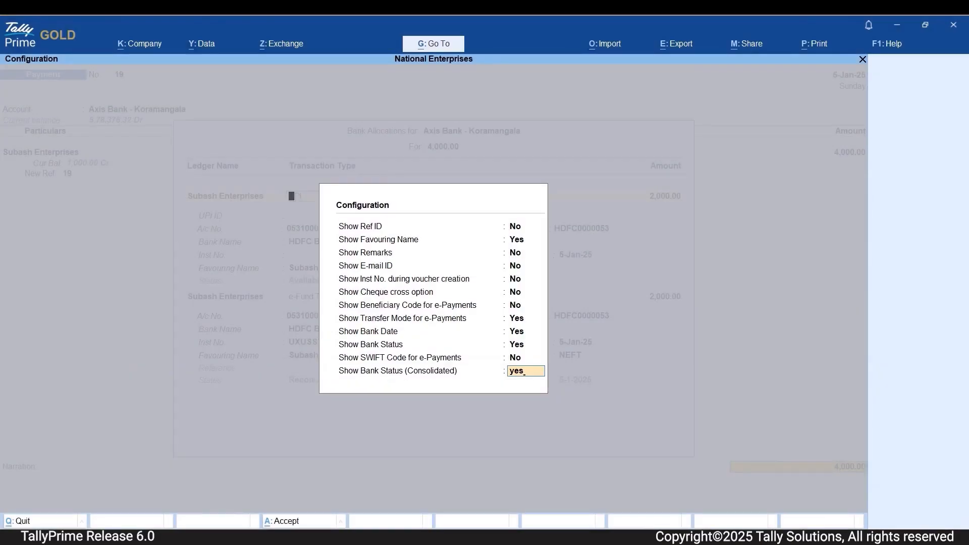
pyautogui.press('Return')
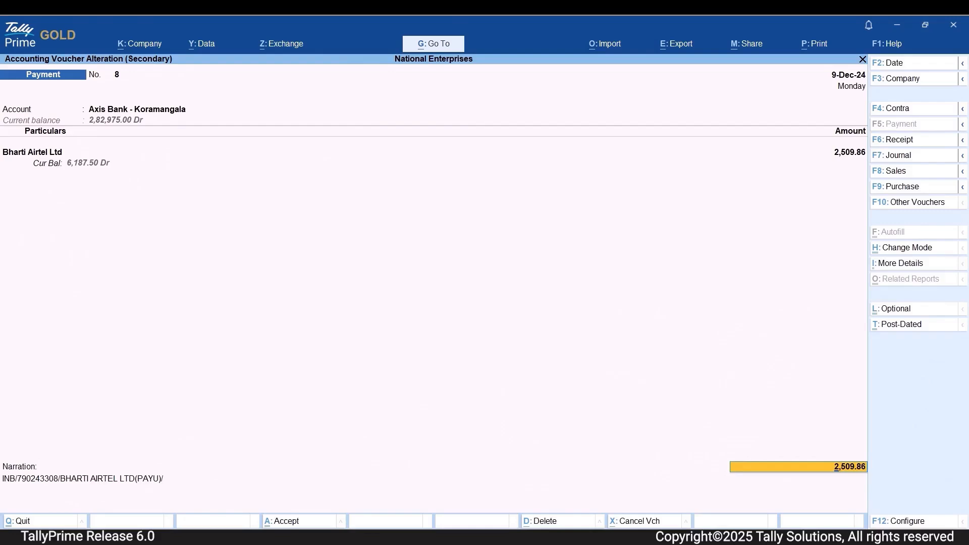
# Step: View the reconciliation info of the Bharti Airtel Ltd payment for 2,509.86 from its bank allocations, and accept the allocations
pyautogui.press('Return')
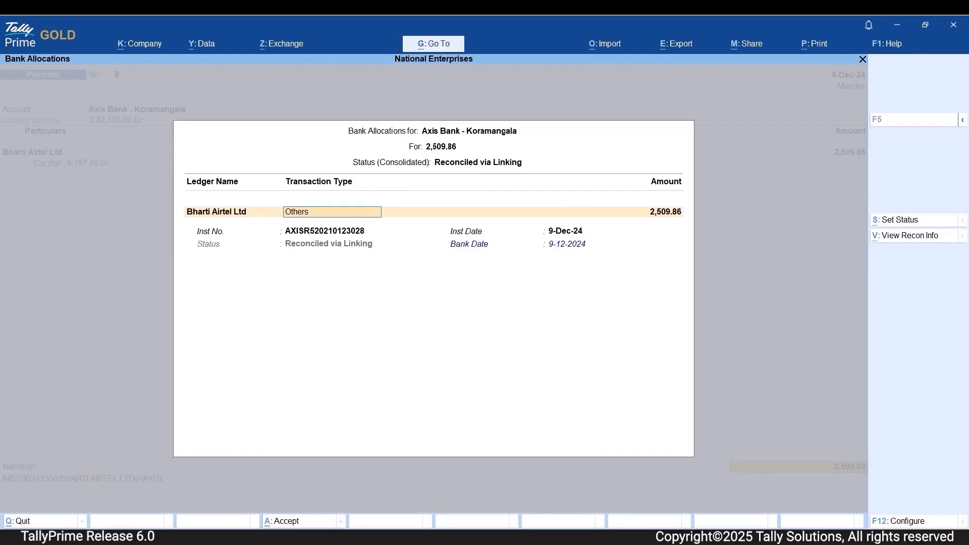
pyautogui.hotkey('alt', 'v')
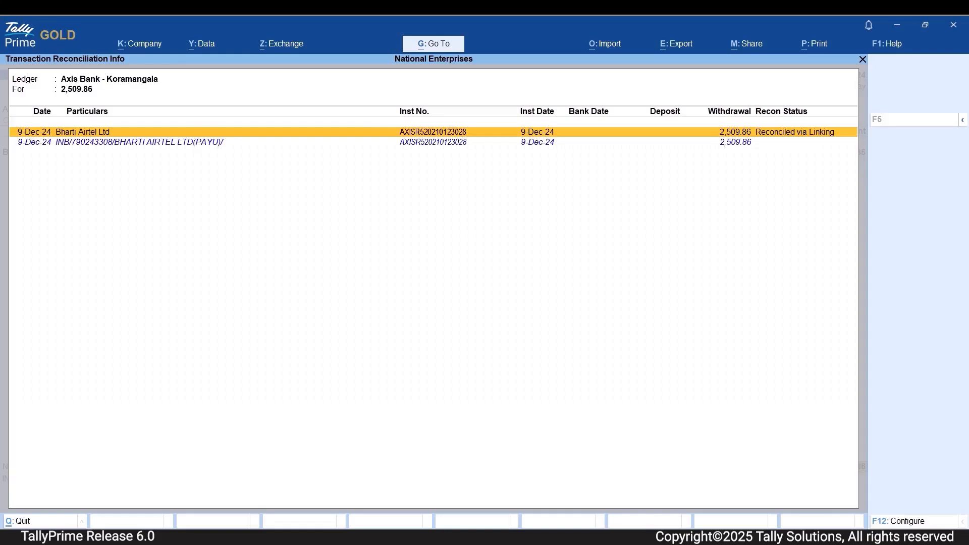
pyautogui.press('Escape')
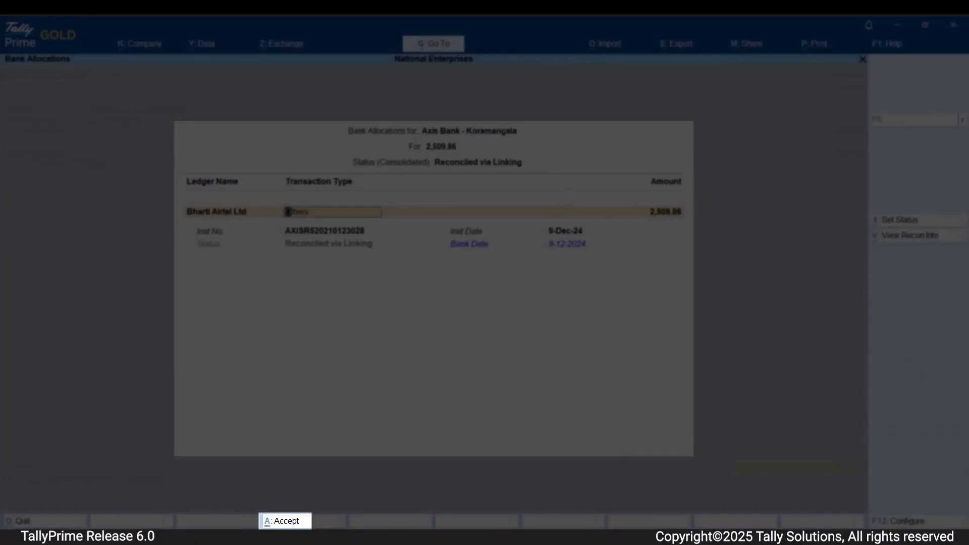
pyautogui.hotkey('ctrl', 'a')
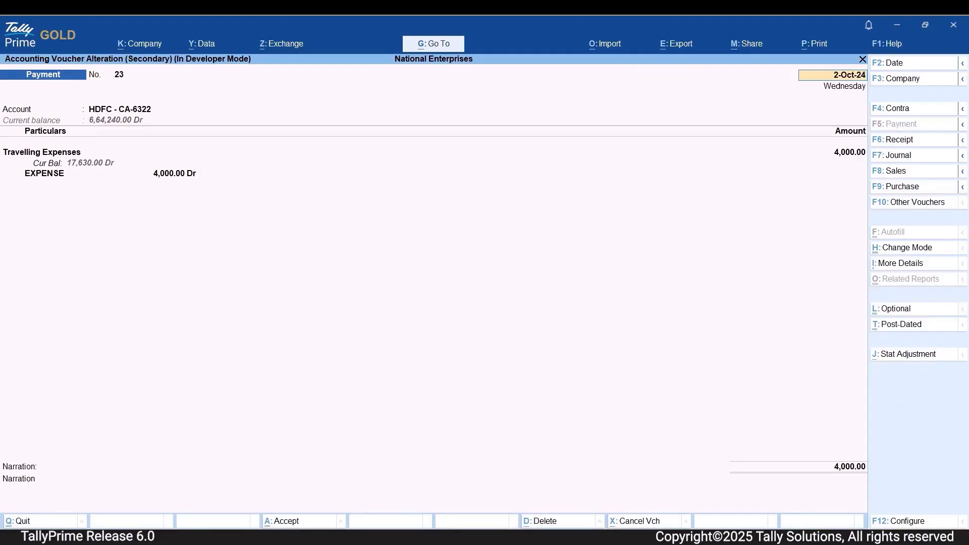
# Step: Configure the Travelling Expenses payment voucher with more configurations shown and Remove Bank Date/Recon Link while altering Reconciled Vouchers set to Yes
pyautogui.press('F12')
pyautogui.press('Up')
pyautogui.write('y')
pyautogui.press('Return')
pyautogui.press('Down')
pyautogui.press('Down')
pyautogui.press('Down')
pyautogui.press('Down')
pyautogui.press('Down')
pyautogui.press('Down')
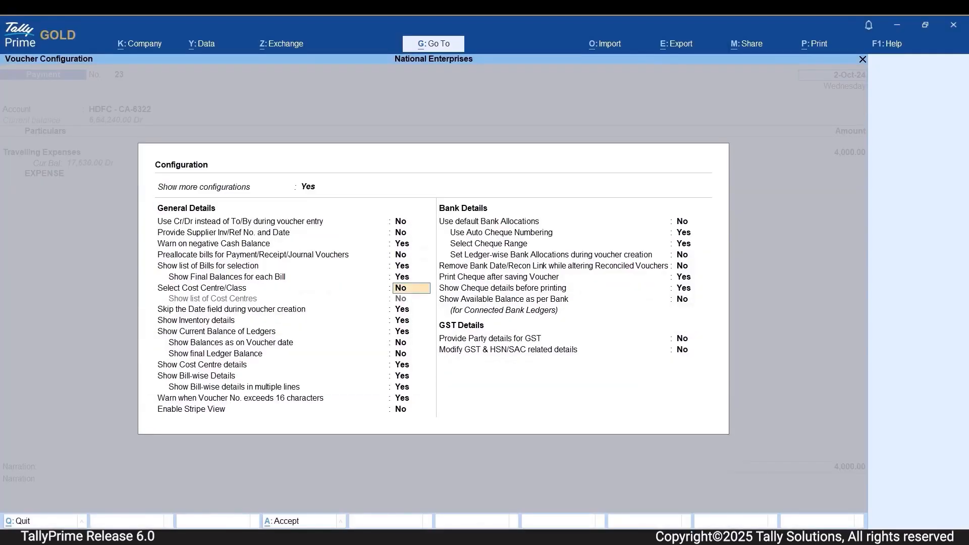
pyautogui.press('Down')
pyautogui.press('Down')
pyautogui.press('Down')
pyautogui.press('Down')
pyautogui.press('Down')
pyautogui.press('Down')
pyautogui.press('Down')
pyautogui.press('Down')
pyautogui.press('Down')
pyautogui.press('Down')
pyautogui.press('Down')
pyautogui.press('Down')
pyautogui.press('Down')
pyautogui.press('Down')
pyautogui.press('Down')
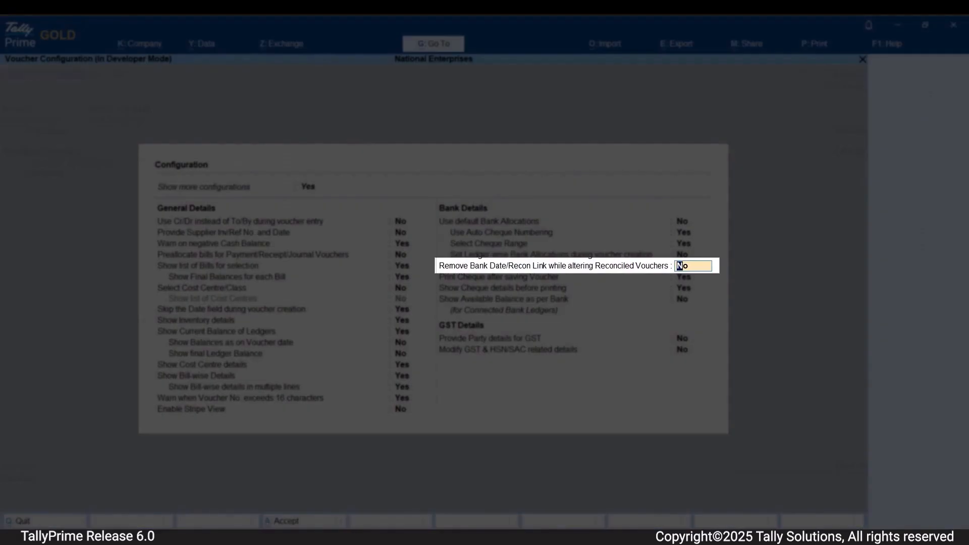
pyautogui.write('y')
pyautogui.press('Return')
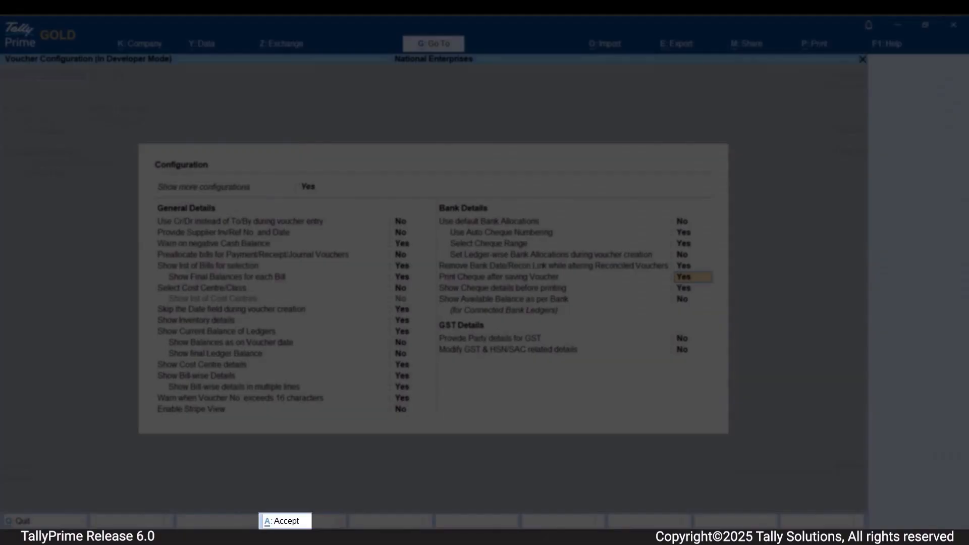
pyautogui.hotkey('ctrl', 'a')
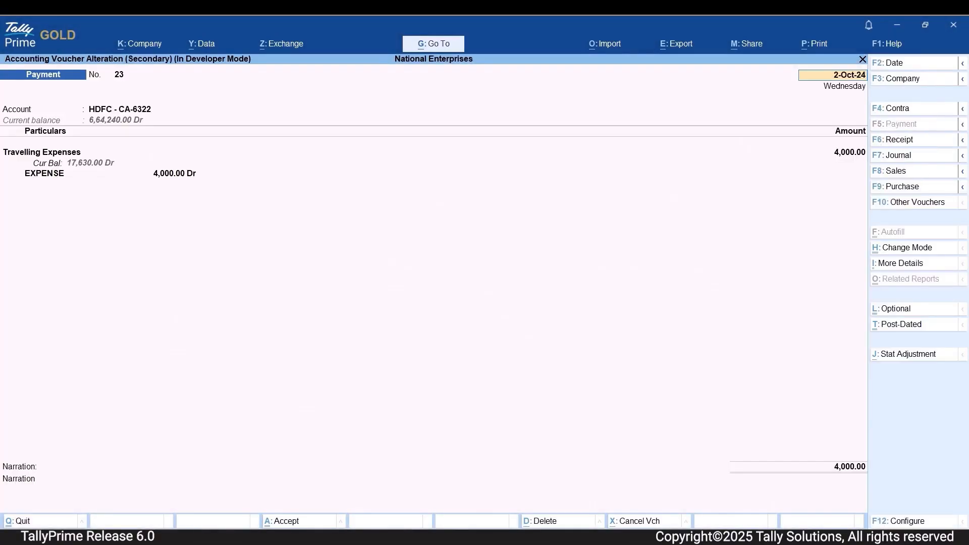
# Step: Set the Travelling Expenses amount to 5,000 and accept the bank allocations
pyautogui.click(850, 152)
pyautogui.write('5000')
pyautogui.press('Return')
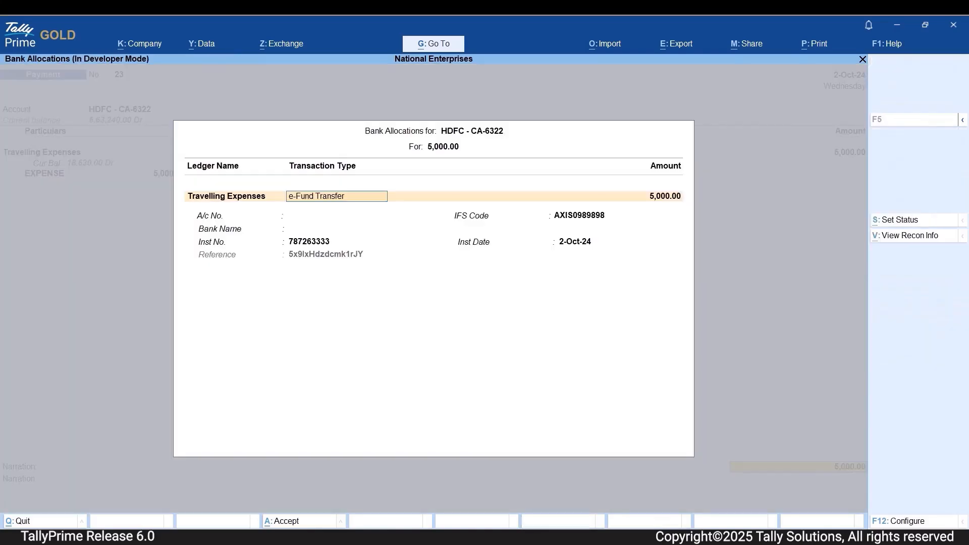
pyautogui.hotkey('ctrl', 'a')
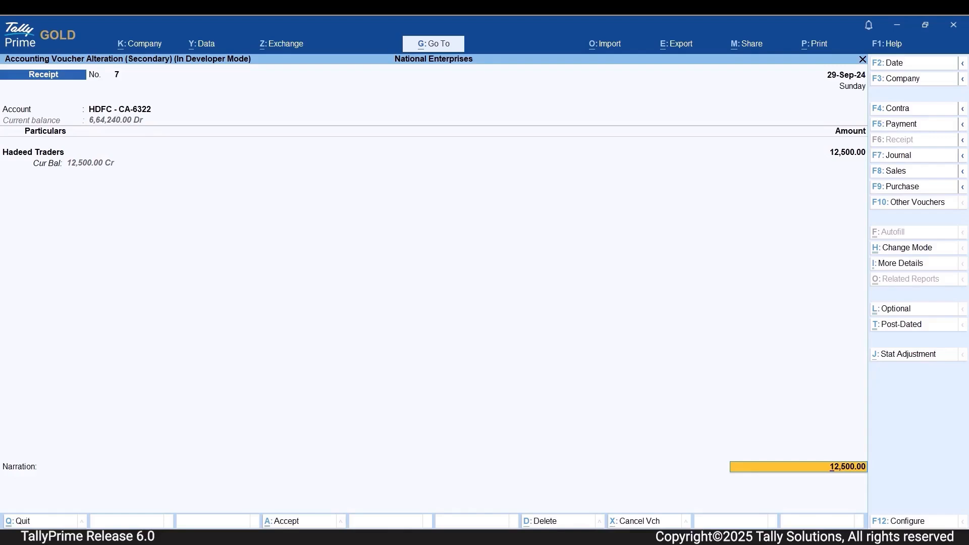
# Step: Set the Hadeed Traders receipt's transaction status to Reconciled with the existing instrument number and bank date 30-9, and accept the allocations and voucher
pyautogui.press('Return')
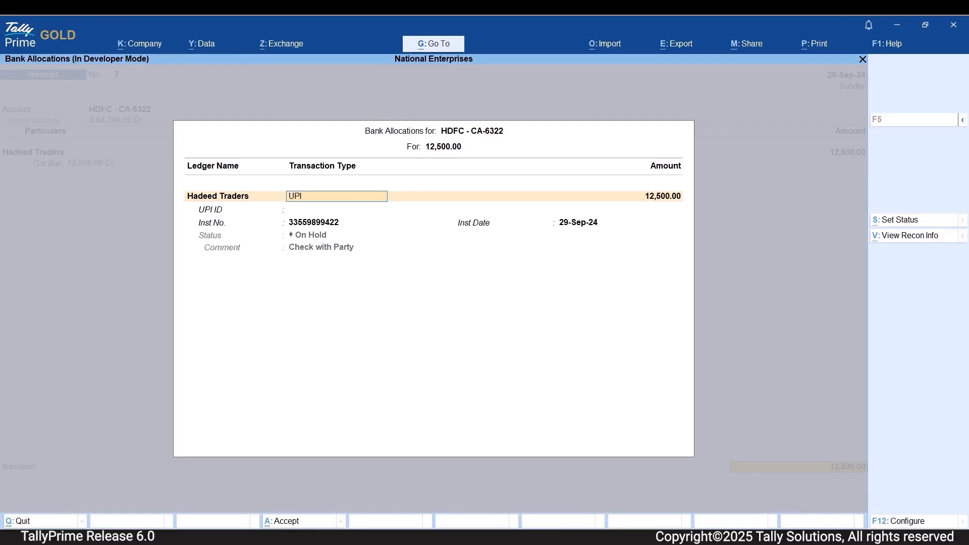
pyautogui.hotkey('alt', 's')
pyautogui.press('BackSpace')
pyautogui.press('Down')
pyautogui.press('Down')
pyautogui.press('Down')
pyautogui.press('Down')
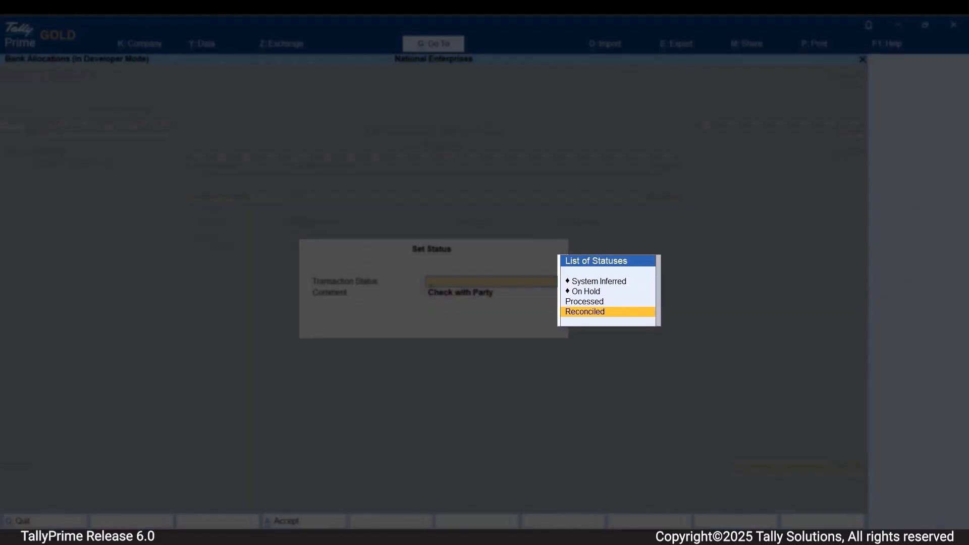
pyautogui.press('Return')
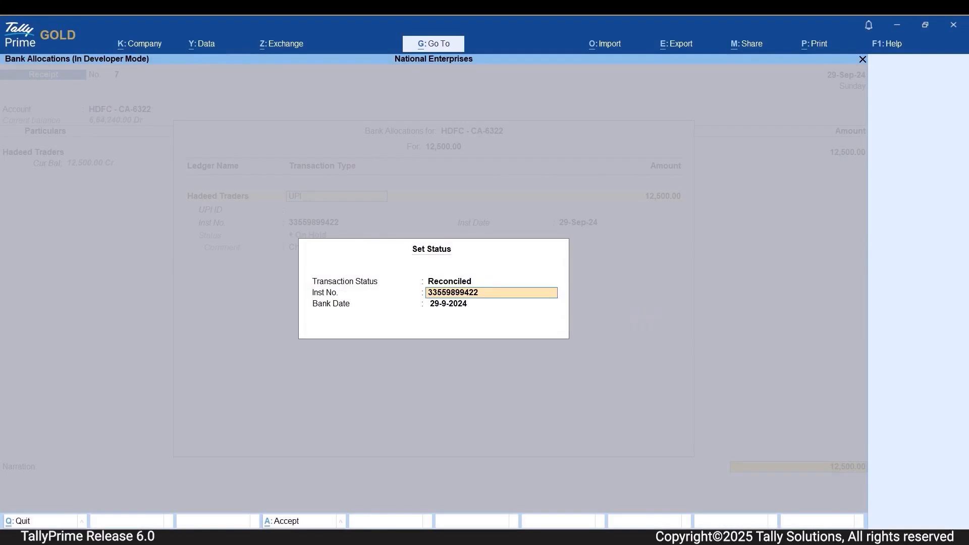
pyautogui.press('Return')
pyautogui.write('30-9')
pyautogui.press('Return')
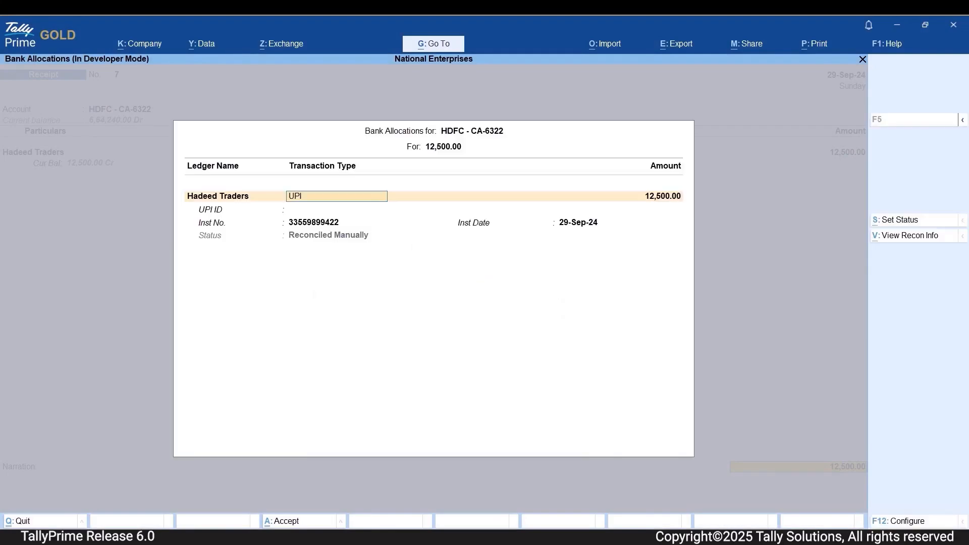
pyautogui.hotkey('ctrl', 'a')
pyautogui.hotkey('ctrl', 'a')
# Step: Open the bank allocations of the 27-Sep-24 Supreme Computers receipt for 35,000
pyautogui.press('Up')
pyautogui.press('Up')
pyautogui.press('Up')
pyautogui.press('Up')
pyautogui.press('Up')
pyautogui.press('Return')
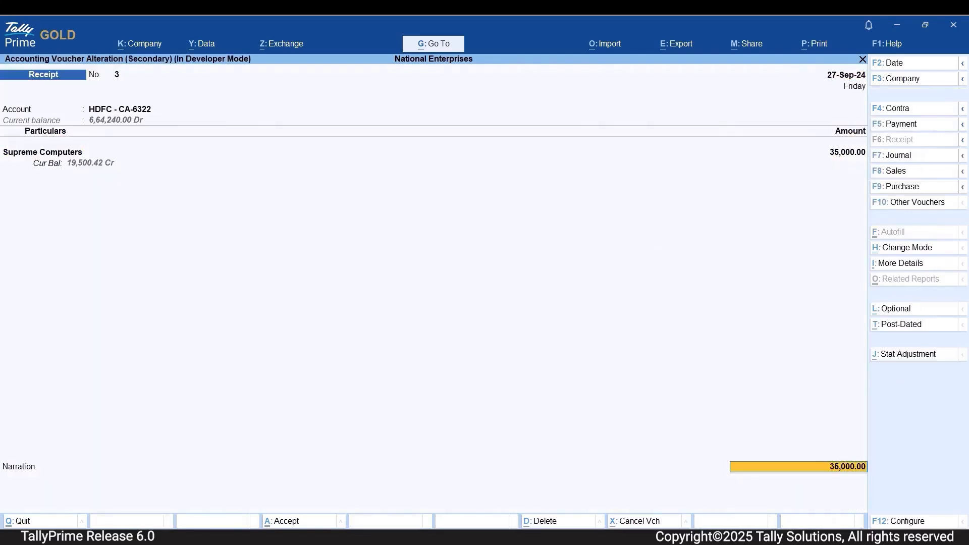
pyautogui.press('Return')
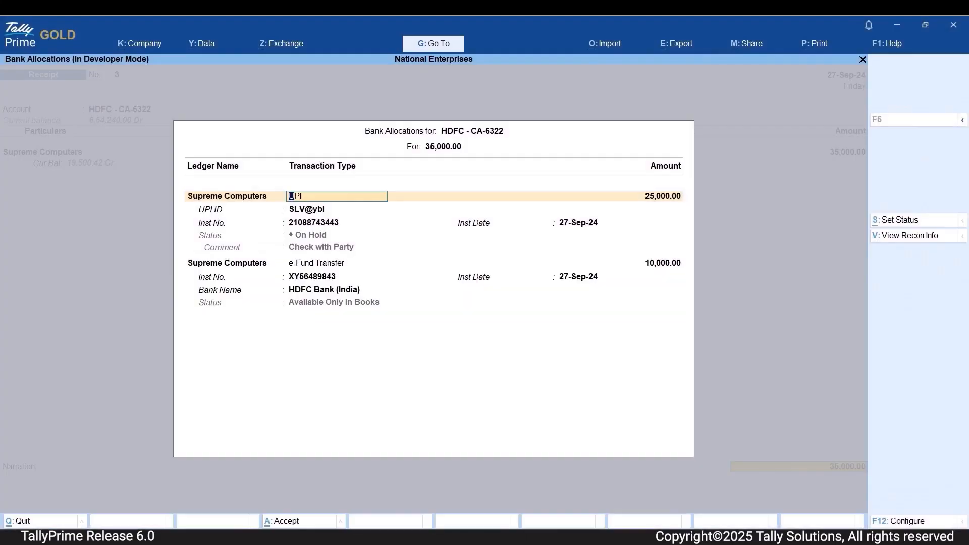
# Step: Configure the Supreme Computers bank allocations with Show Bank Status (Consolidated) set to Yes
pyautogui.press('F12')
pyautogui.press('Down')
pyautogui.press('Down')
pyautogui.press('Down')
pyautogui.press('Down')
pyautogui.press('Down')
pyautogui.press('Down')
pyautogui.press('Down')
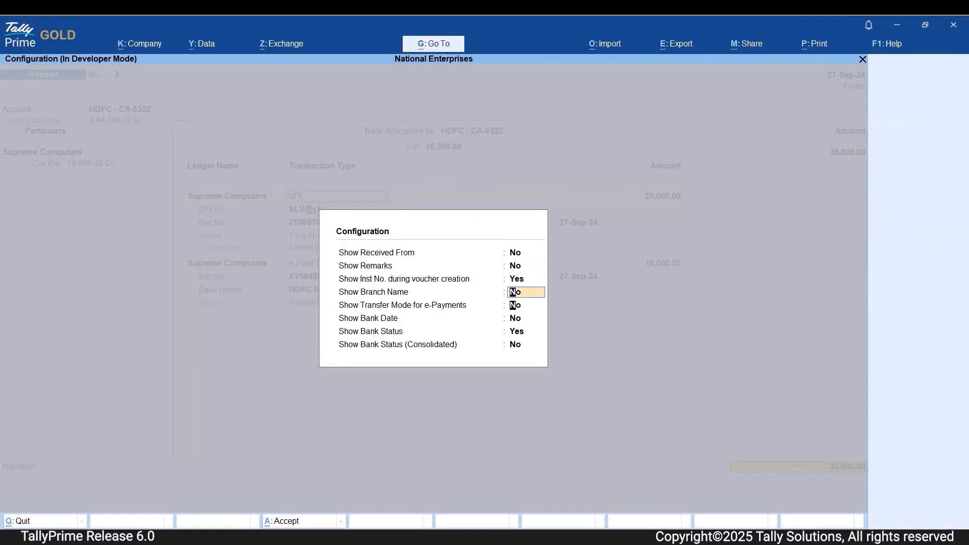
pyautogui.press('y')
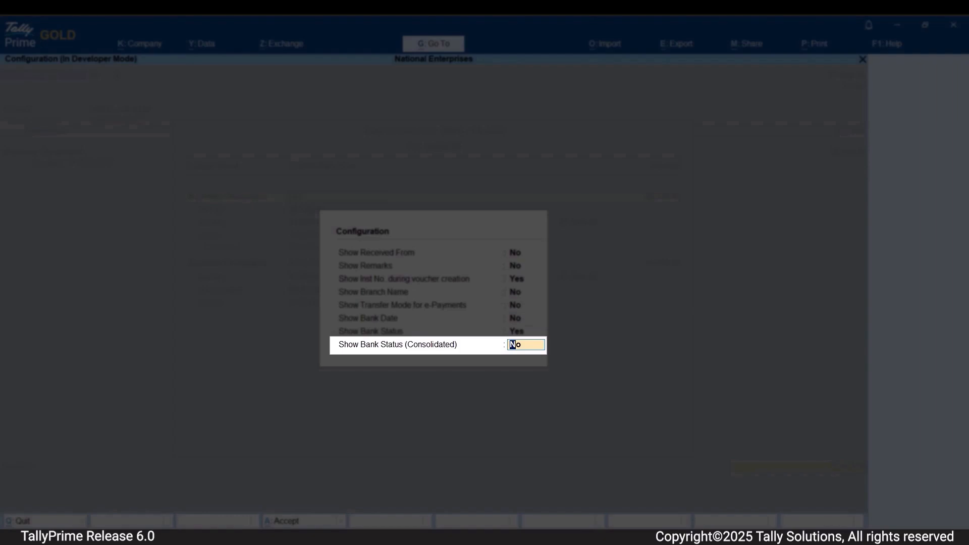
pyautogui.press('Return')
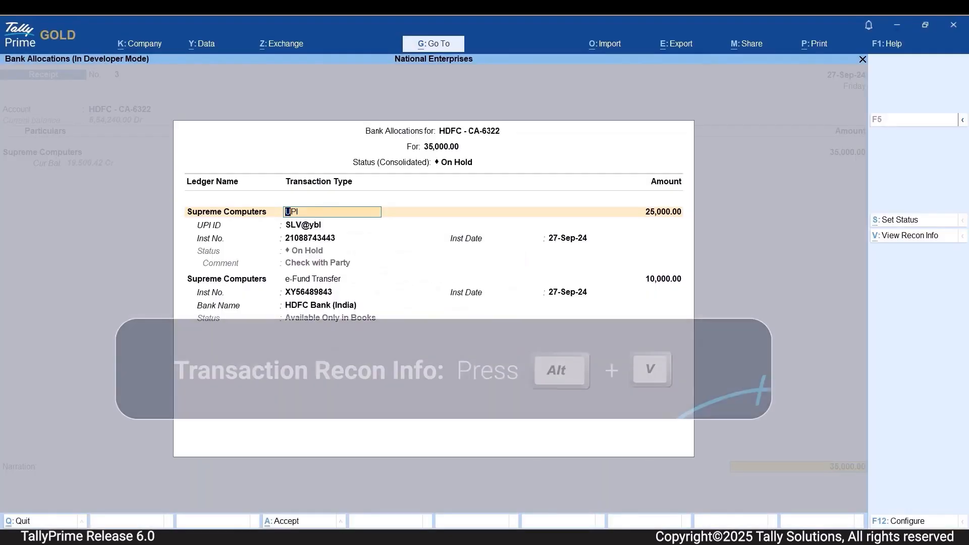
# Step: Leave the Supreme Computers receipt and view the transaction reconciliation info of the 29-Sep-24 Hadeed Traders receipt from its bank allocations
pyautogui.press('Escape')
pyautogui.press('Escape')
pyautogui.press('Down')
pyautogui.press('Down')
pyautogui.press('Down')
pyautogui.press('Down')
pyautogui.press('Down')
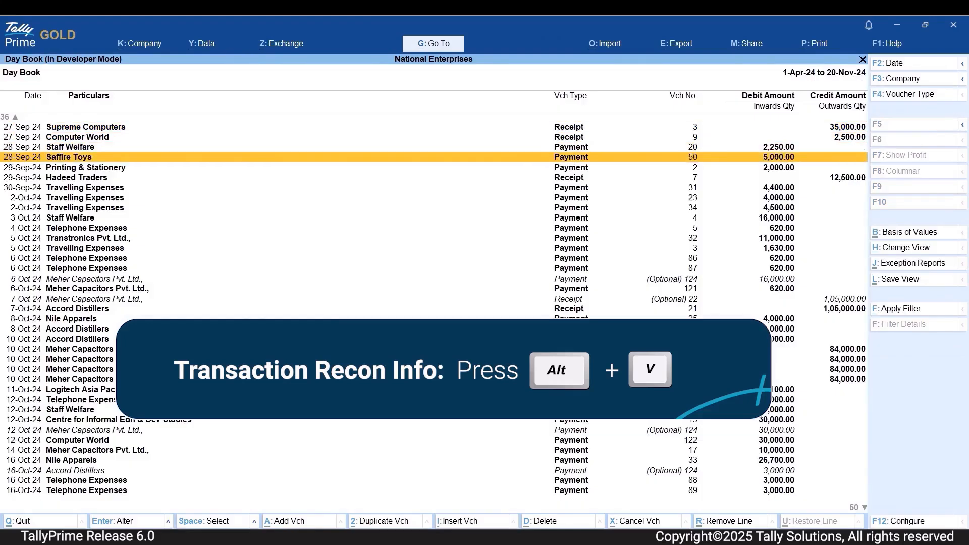
pyautogui.press('Return')
pyautogui.press('Return')
pyautogui.press('Return')
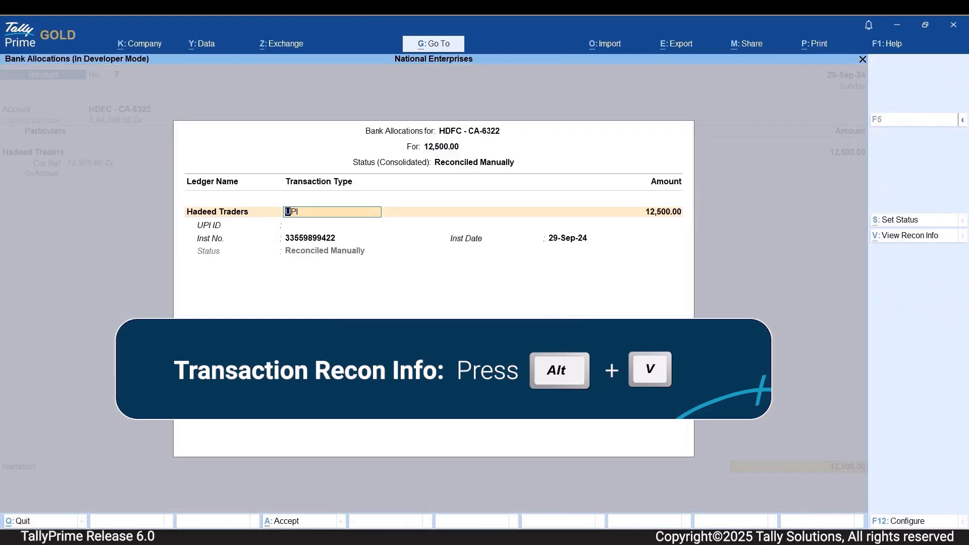
pyautogui.hotkey('alt', 'v')
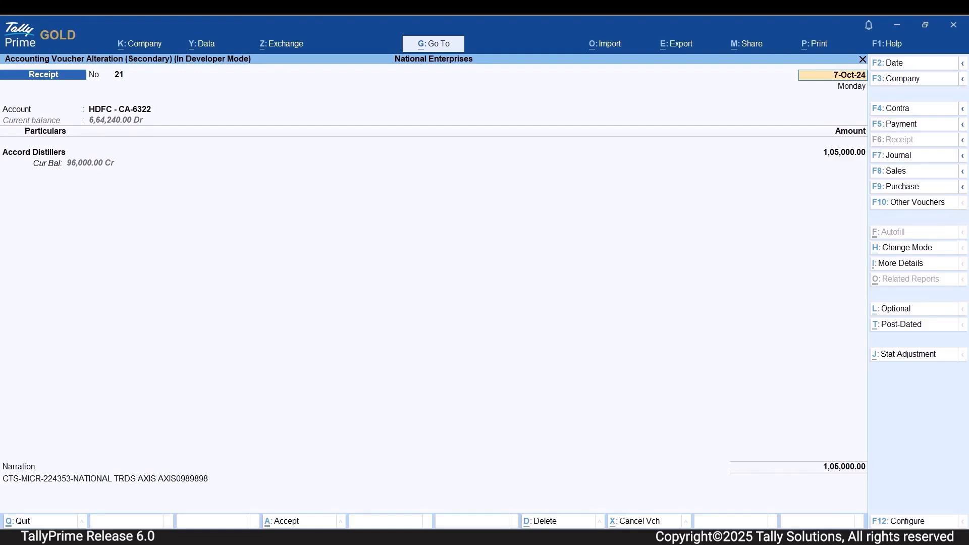
# Step: Configure the Accord Distillers receipt voucher with Remove Bank Date/Recon Link while altering Reconciled Vouchers set to Yes, and accept the configuration
pyautogui.press('F12')
pyautogui.press('Return')
pyautogui.press('Return')
pyautogui.press('Return')
pyautogui.press('Return')
pyautogui.press('Return')
pyautogui.press('Return')
pyautogui.press('Return')
pyautogui.press('Return')
pyautogui.press('Return')
pyautogui.press('Return')
pyautogui.press('Return')
pyautogui.press('Return')
pyautogui.press('Return')
pyautogui.press('Return')
pyautogui.press('Return')
pyautogui.press('Return')
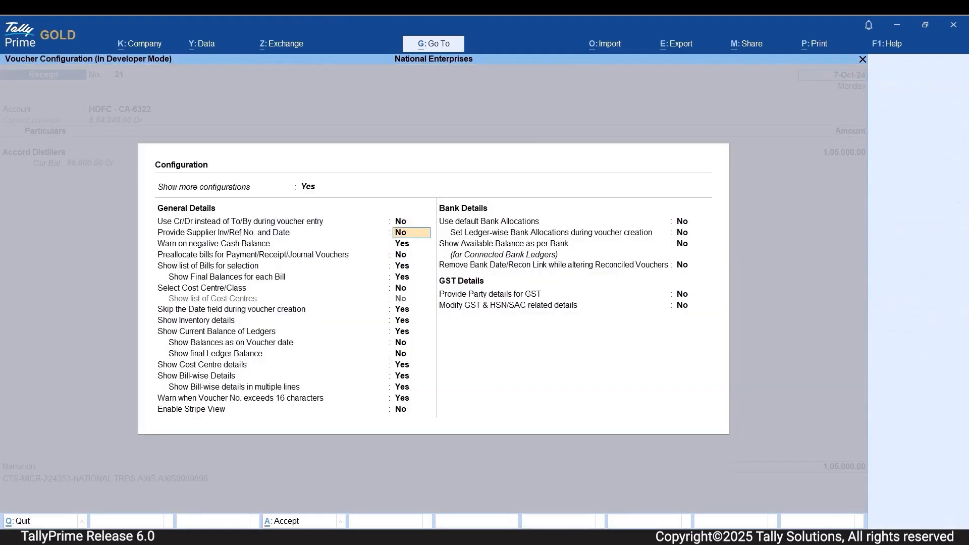
pyautogui.press('Return')
pyautogui.press('Return')
pyautogui.press('Return')
pyautogui.press('Return')
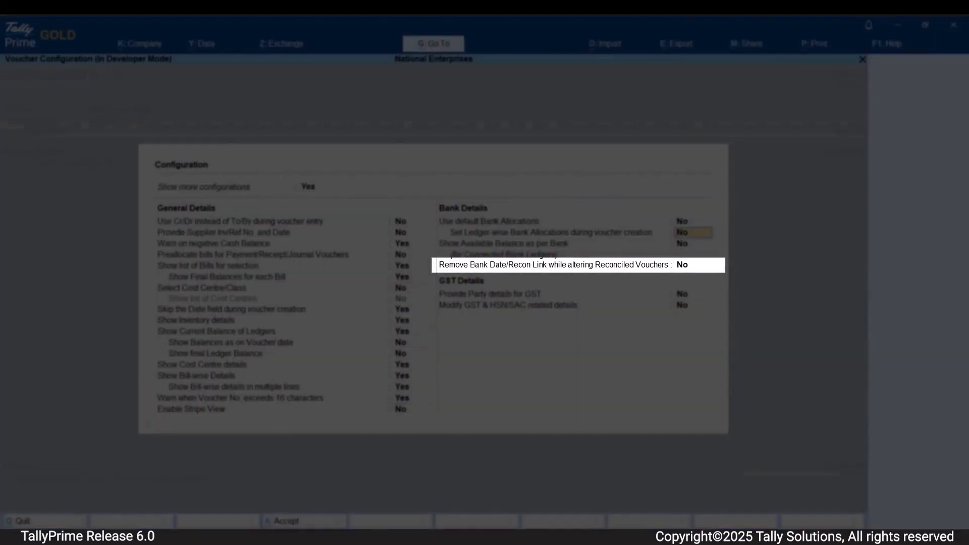
pyautogui.write('y')
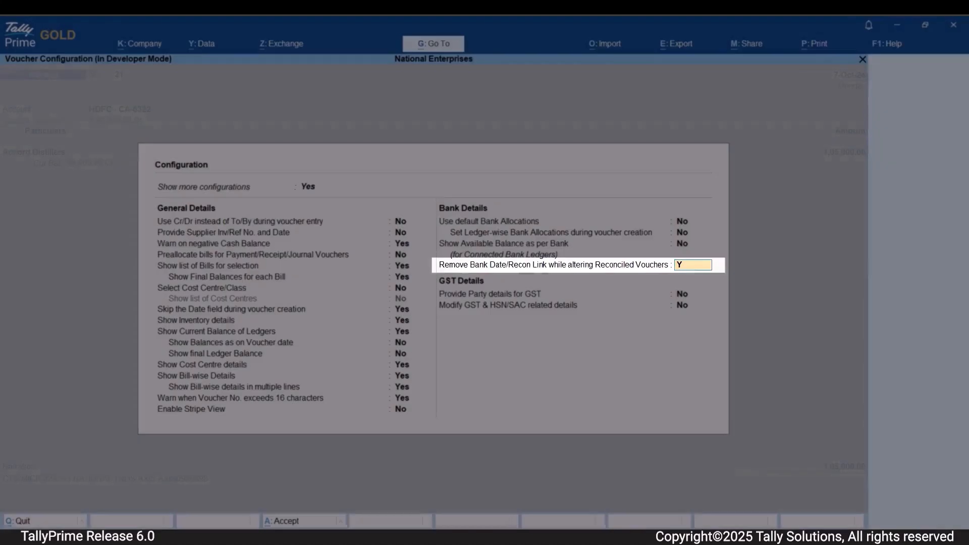
pyautogui.press('Return')
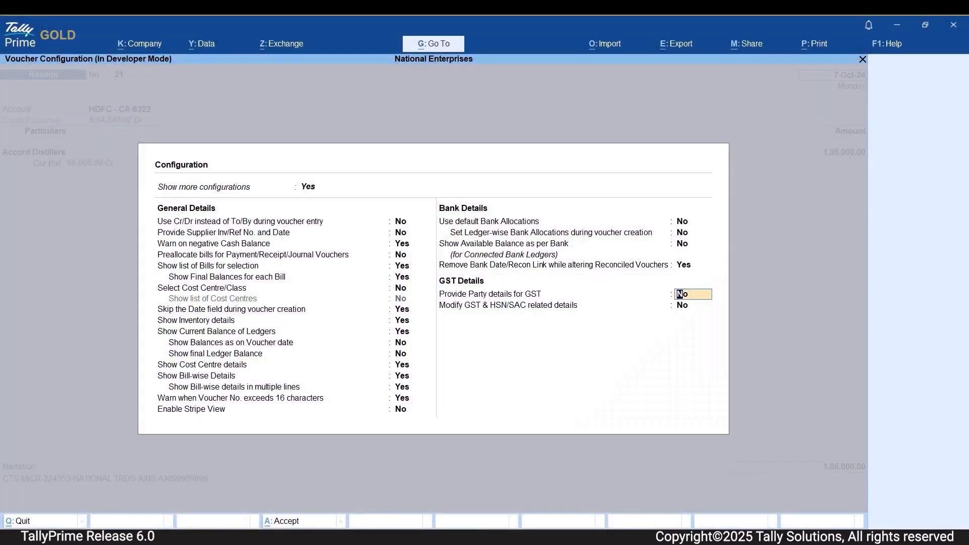
pyautogui.hotkey('ctrl', 'a')
# Step: Set the Accord Distillers receipt amount to 1,06,000 and proceed to saving the voucher
pyautogui.write('106000')
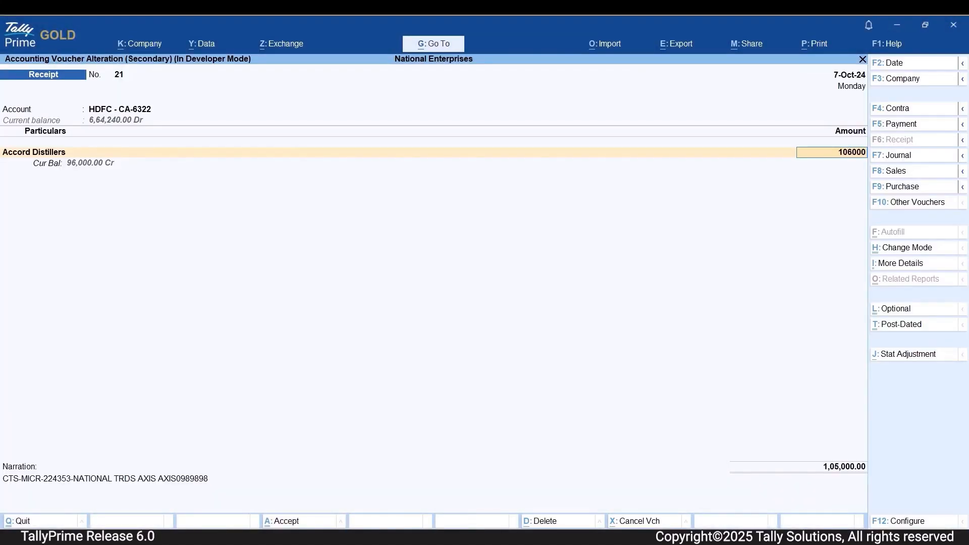
pyautogui.press('Return')
pyautogui.press('Return')
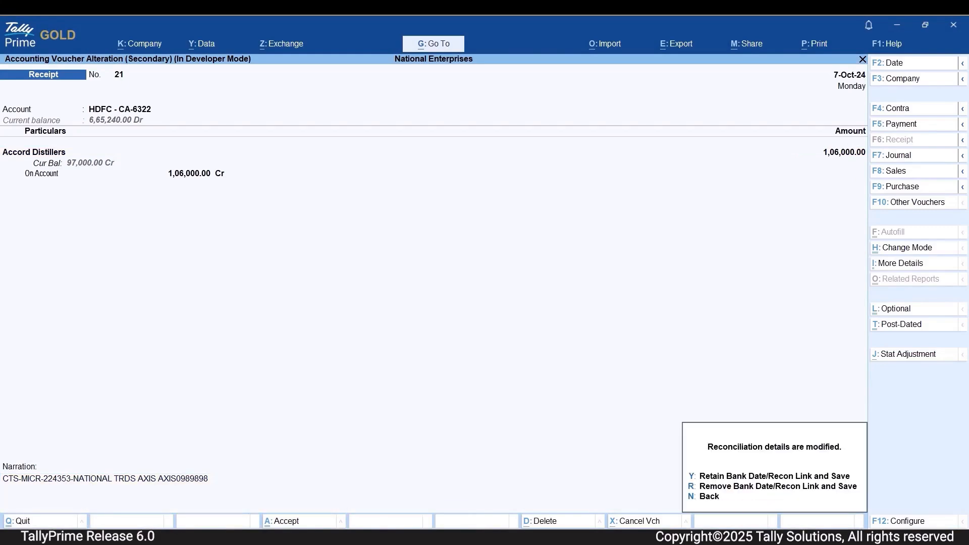